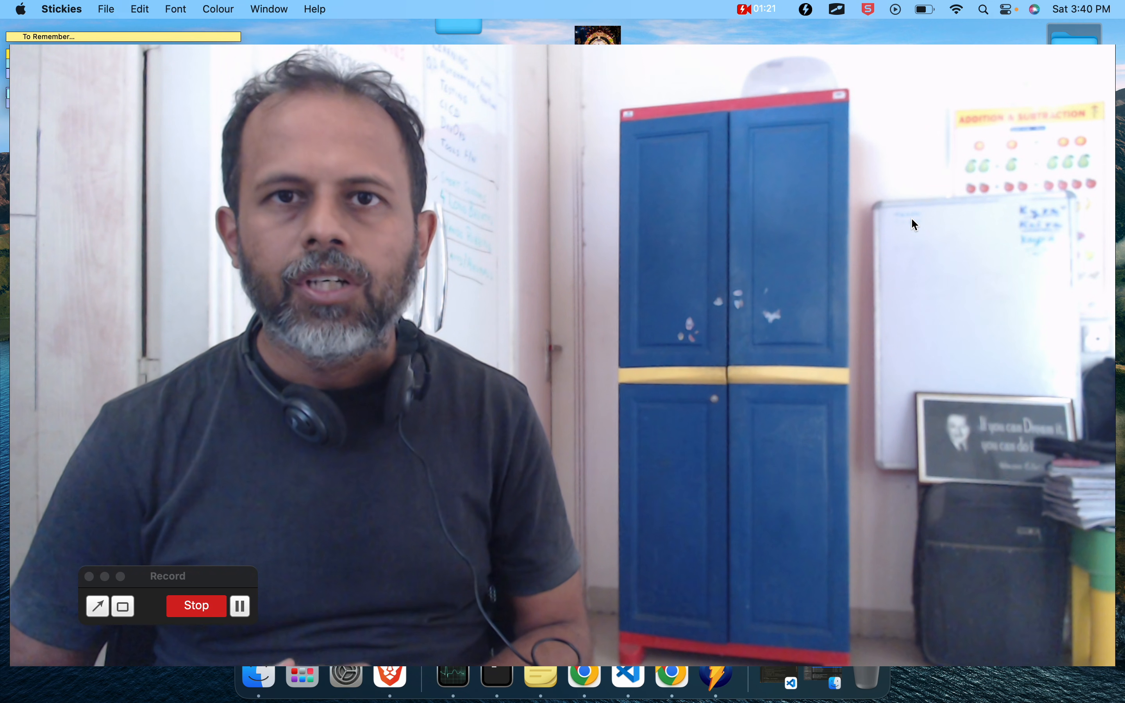
# Switch to Chrome, load selectorshub.com and open the TestCase Studio product page
pyautogui.hotkey('ctrl', 'Right')
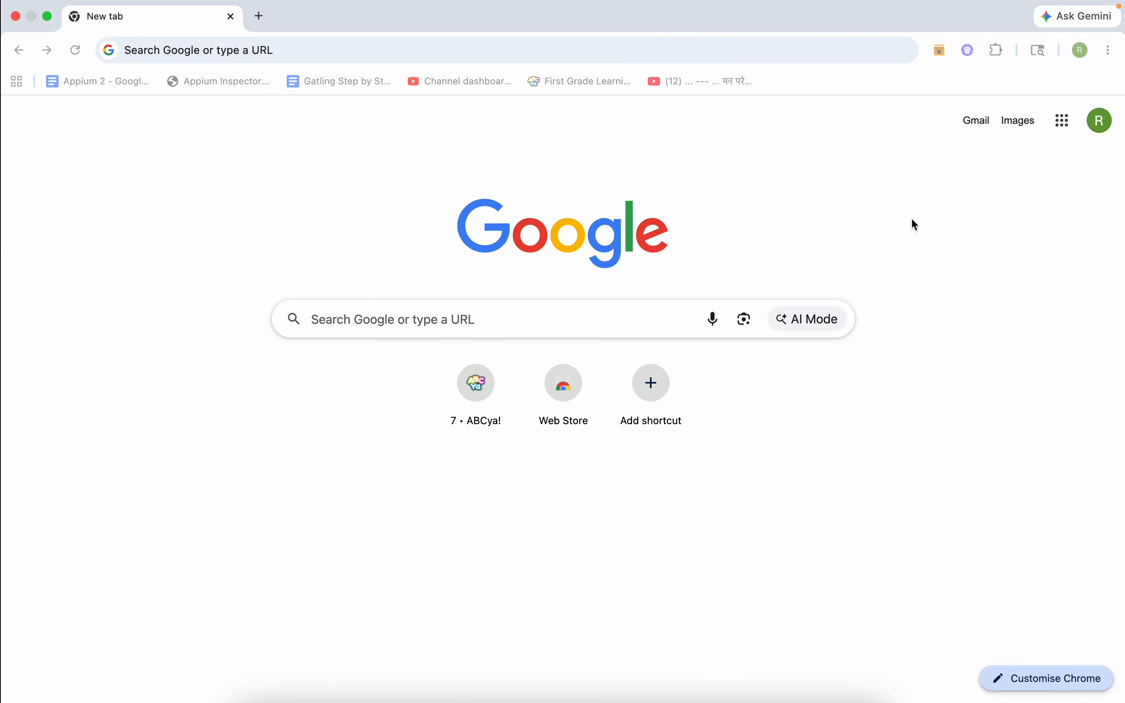
pyautogui.write('selectorshub.com')
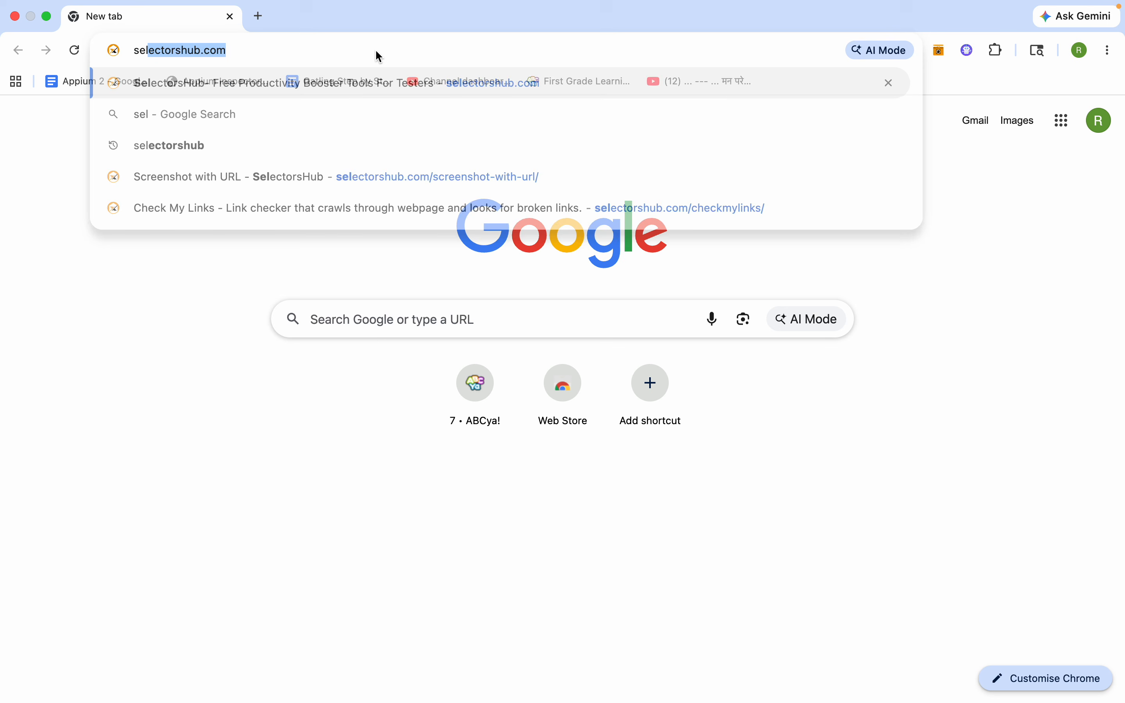
pyautogui.press('Return')
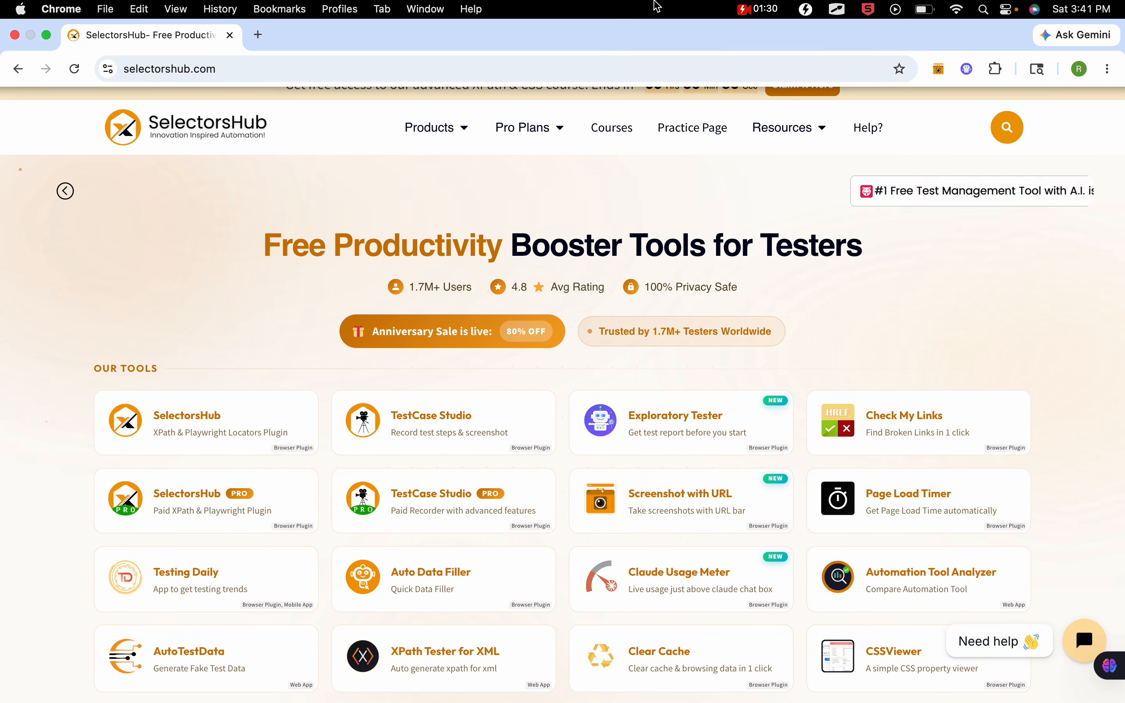
pyautogui.moveTo(437, 132)
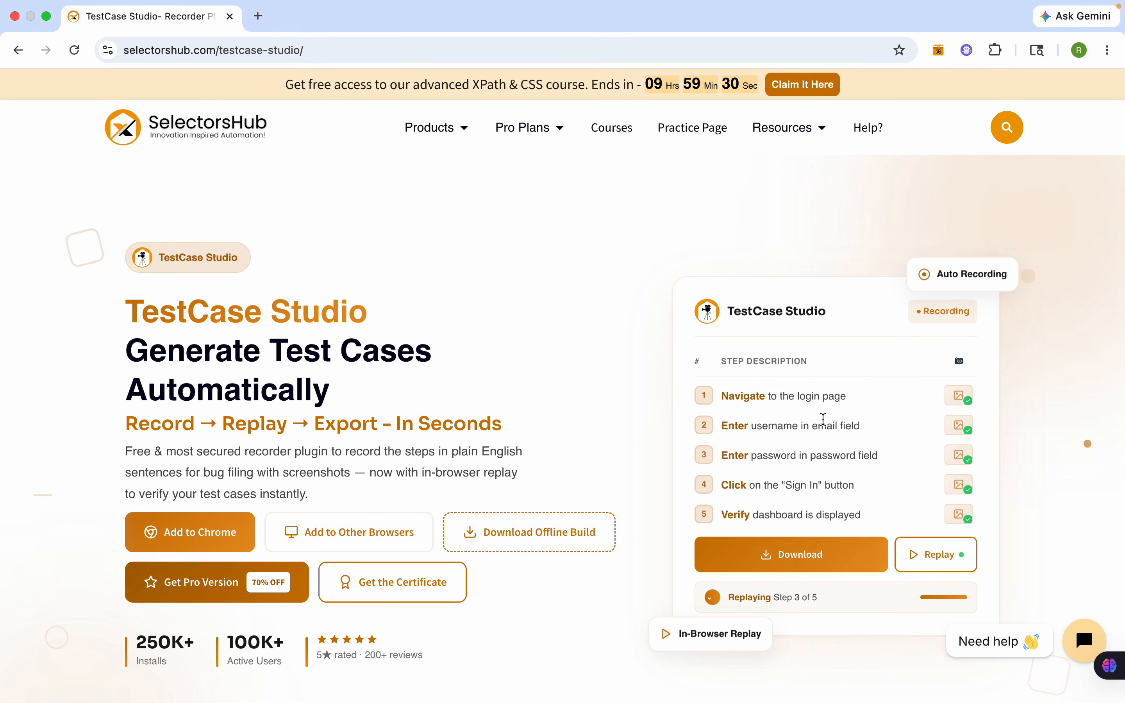
# Review the TestCase Studio product page and add the TestCase Studio - Selenium IDE extension to Chrome
pyautogui.scroll(-5, 533, 472)
pyautogui.scroll(-20, 533, 471)
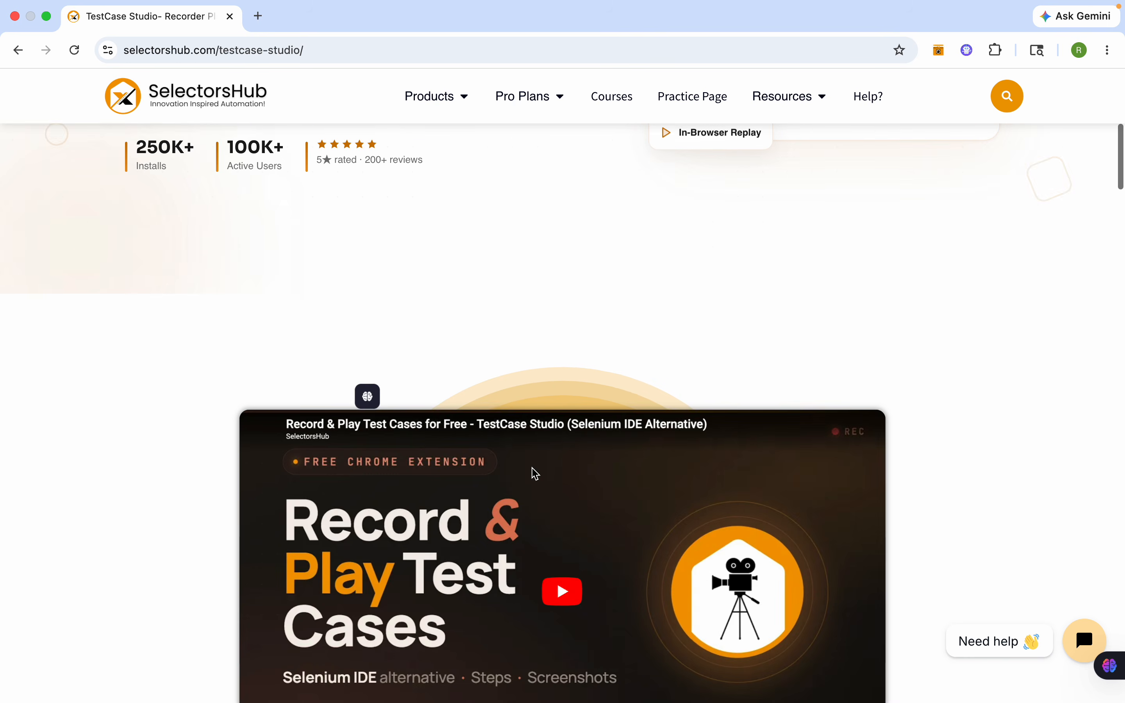
pyautogui.scroll(-6, 534, 472)
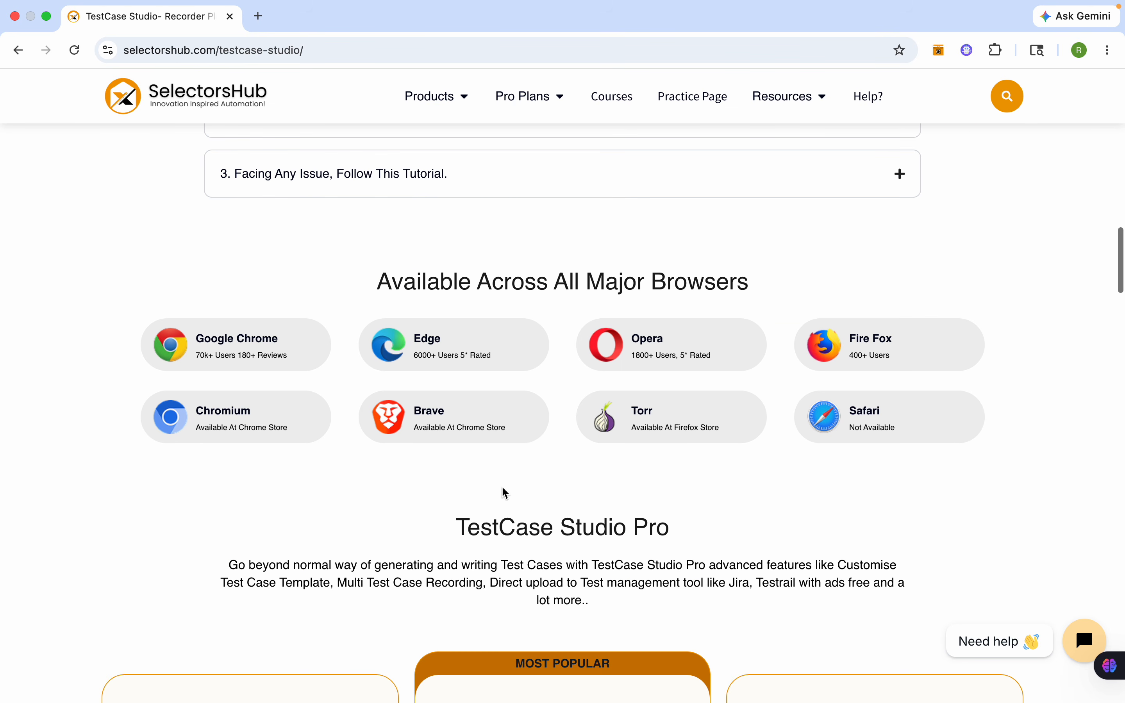
pyautogui.scroll(20, 564, 525)
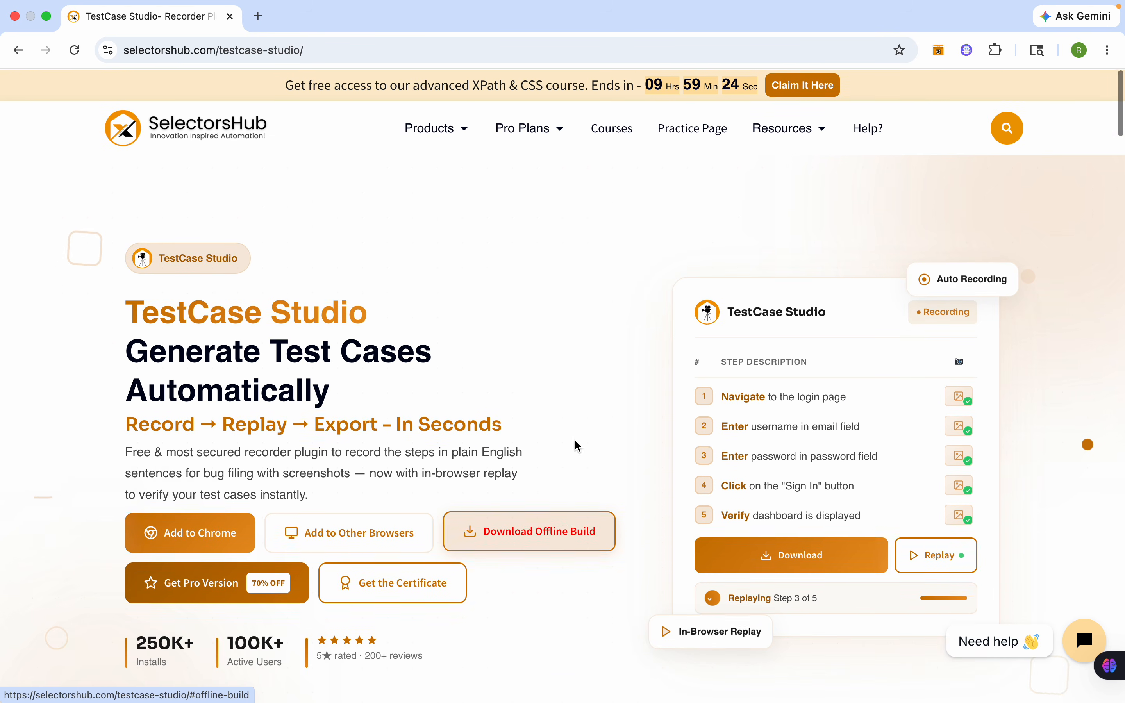
pyautogui.click(203, 542)
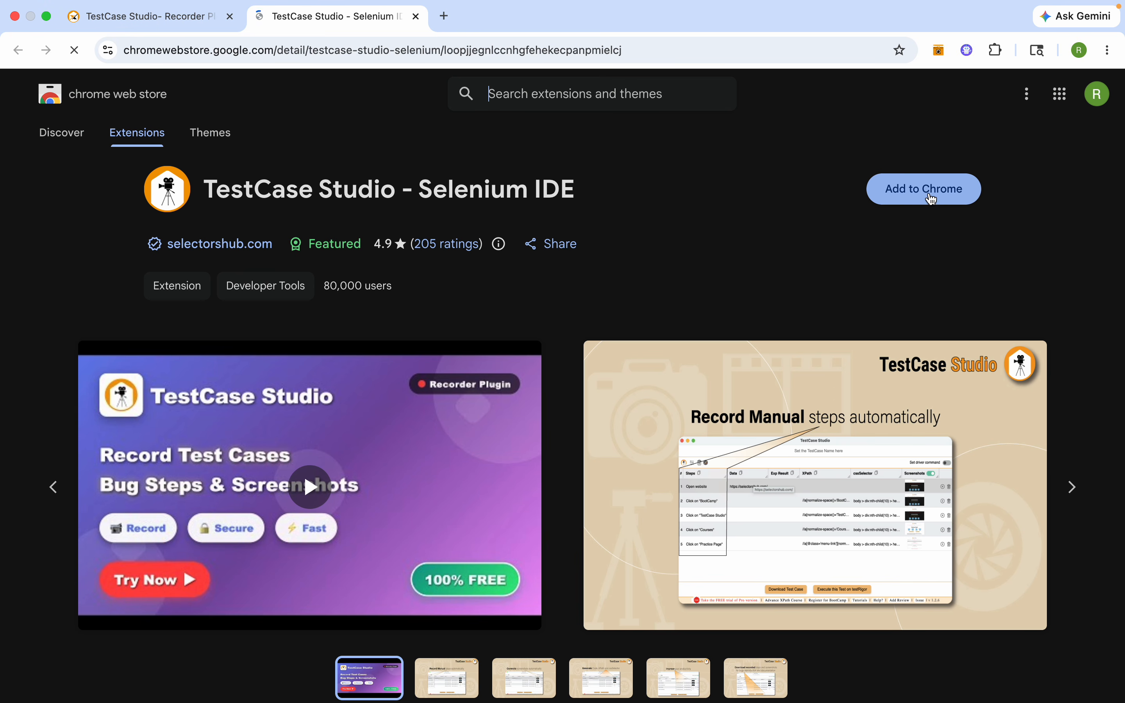
pyautogui.click(930, 195)
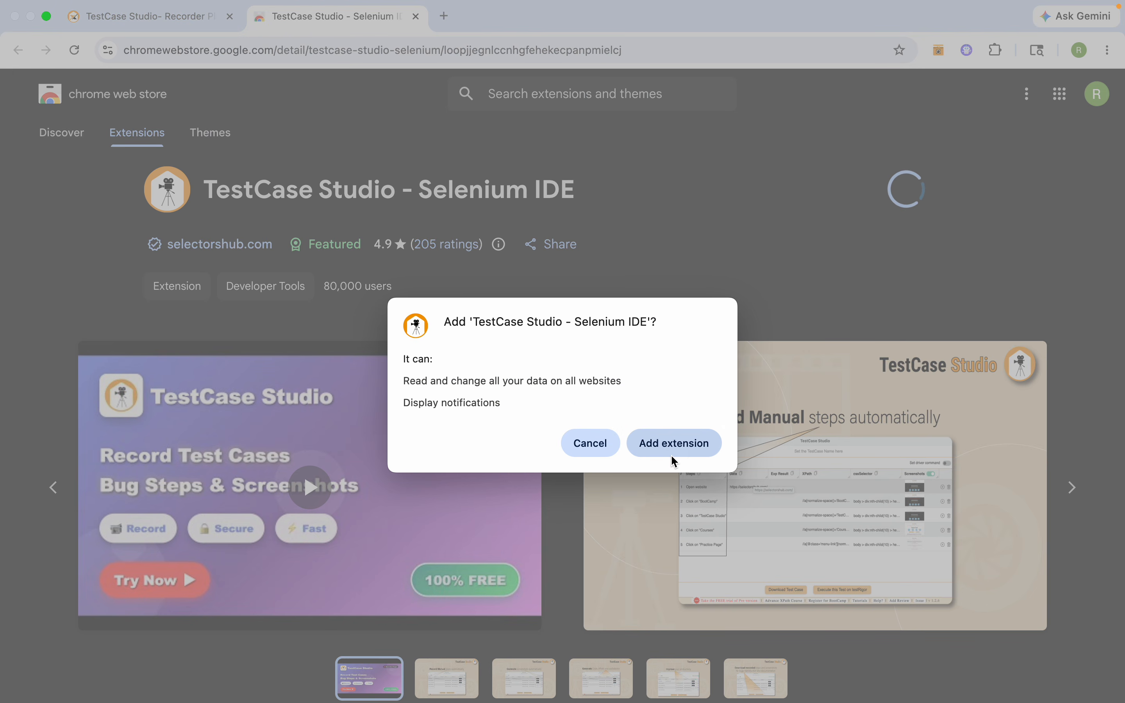
pyautogui.click(678, 448)
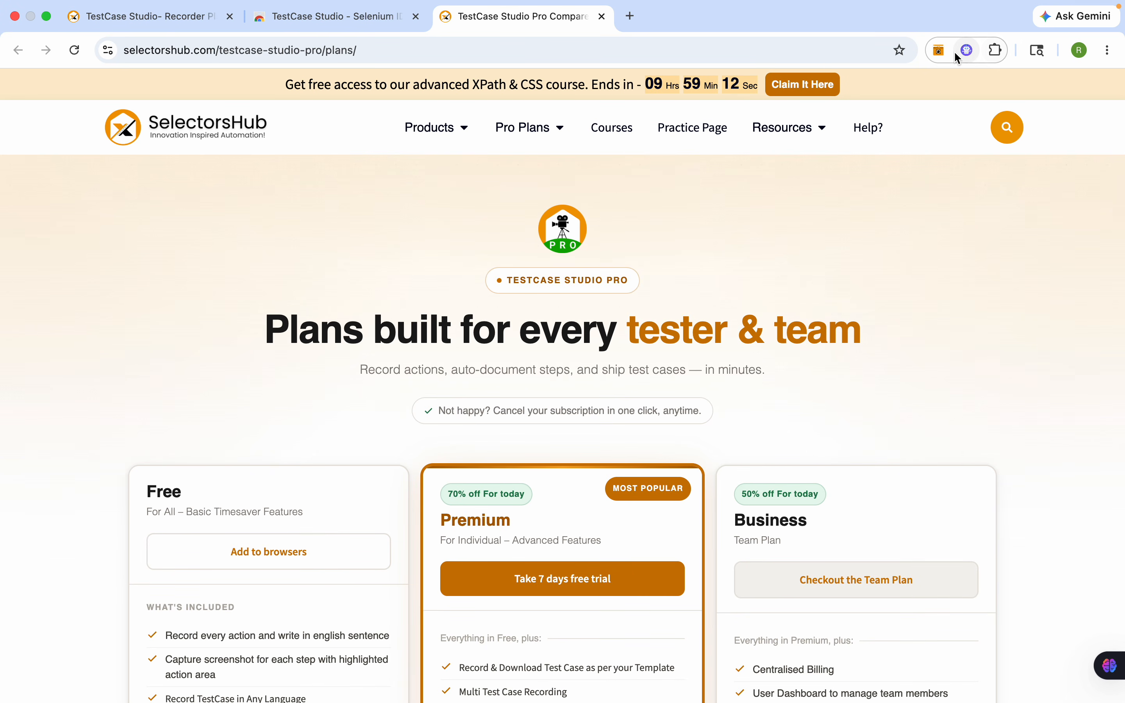
# Pin the TestCase Studio extension and launch its recorder
pyautogui.click(995, 50)
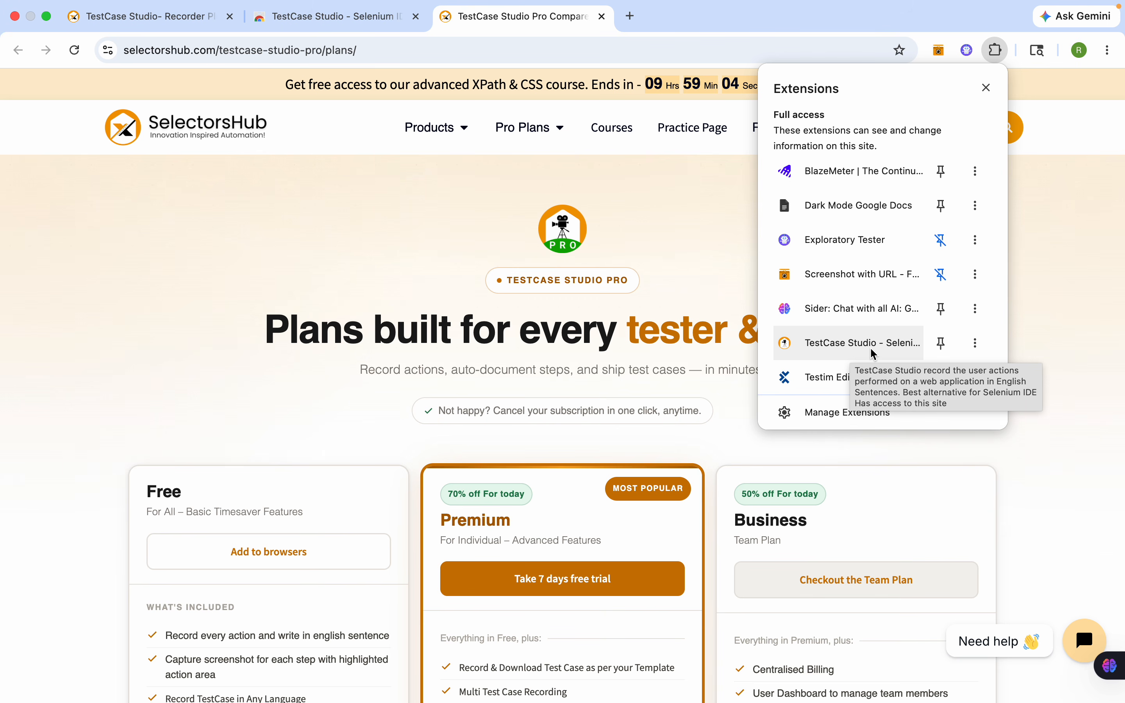
pyautogui.click(941, 344)
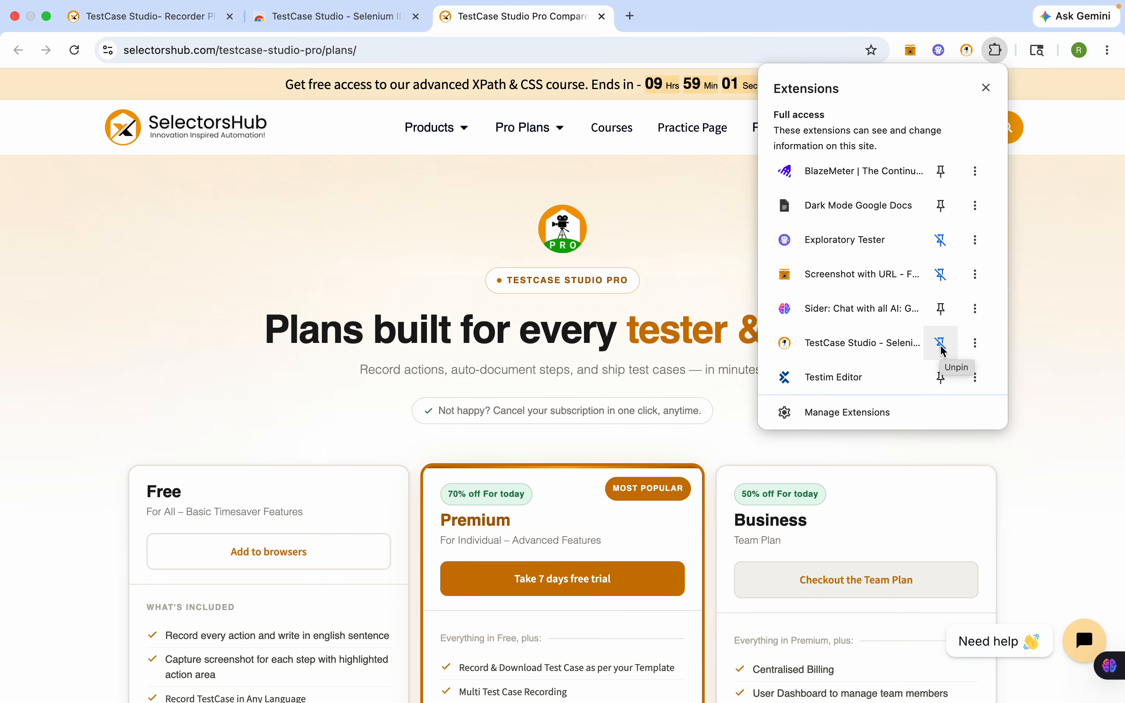
pyautogui.click(967, 51)
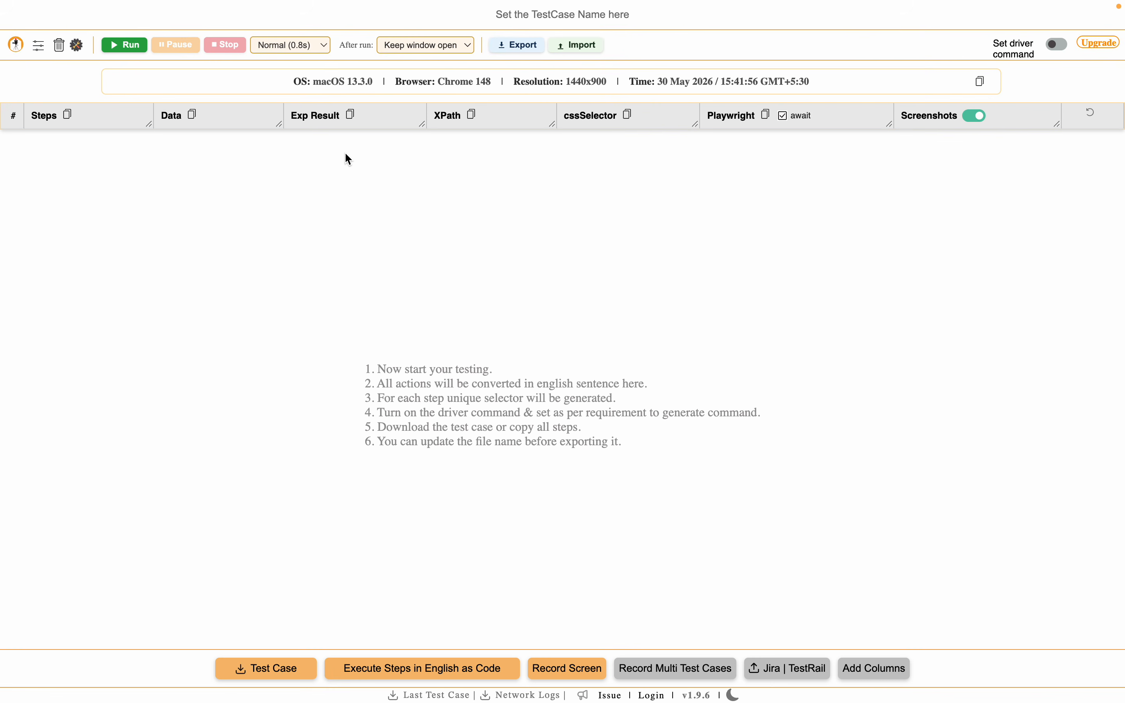
# Record opening the Practice Page on the SelectorsHub site and check the captured steps in TestCase Studio
pyautogui.hotkey('ctrl', 'Left')
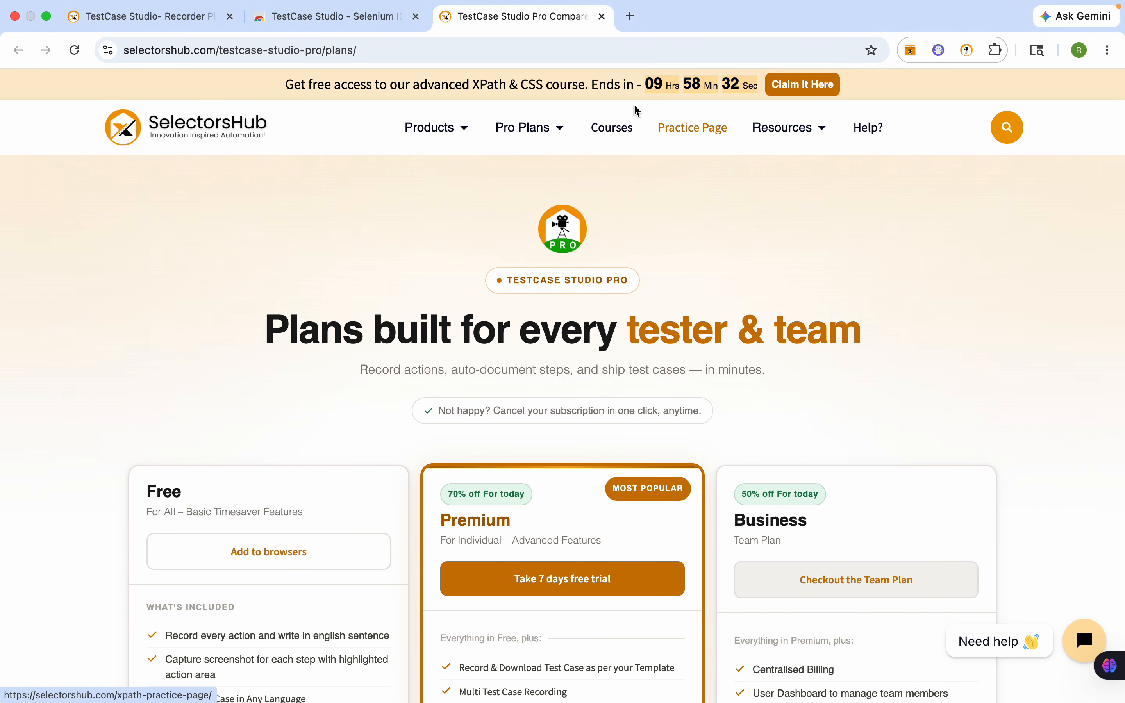
pyautogui.click(441, 51)
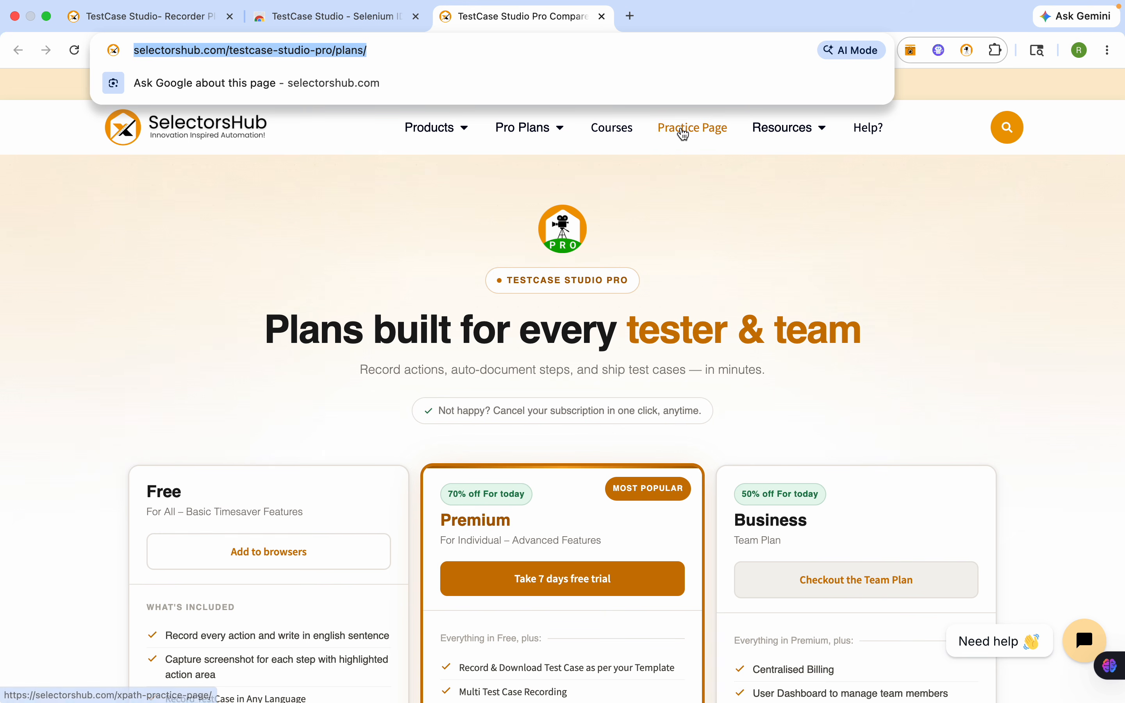
pyautogui.click(683, 131)
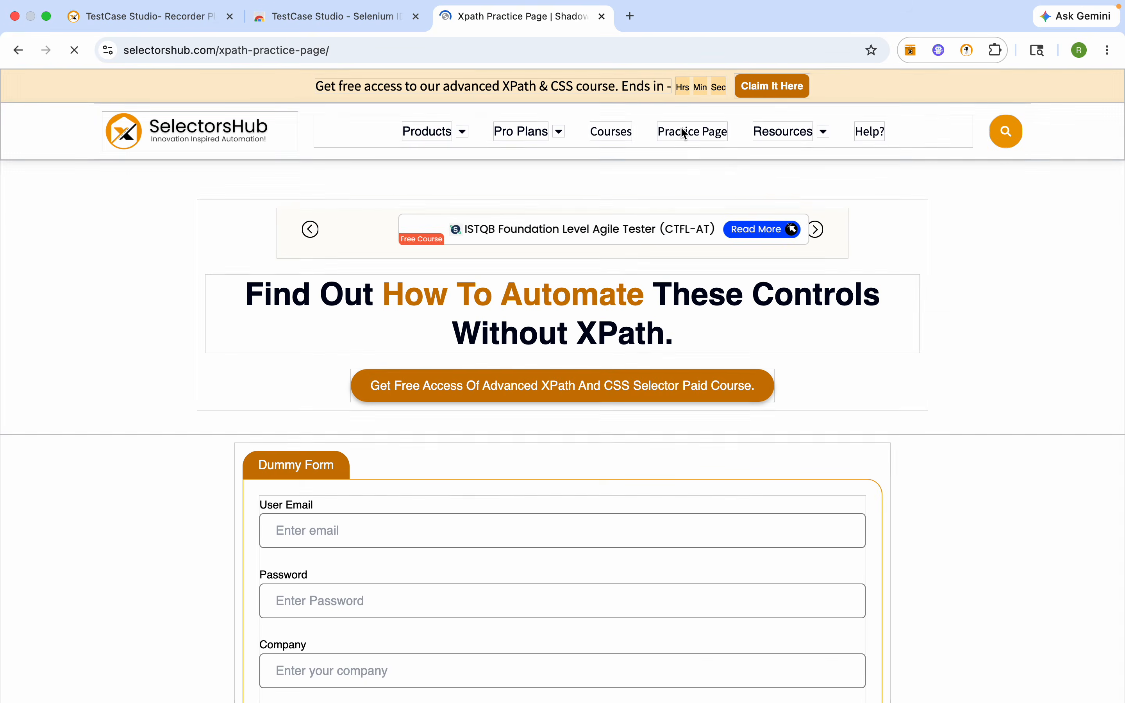
pyautogui.hotkey('ctrl', 'Right')
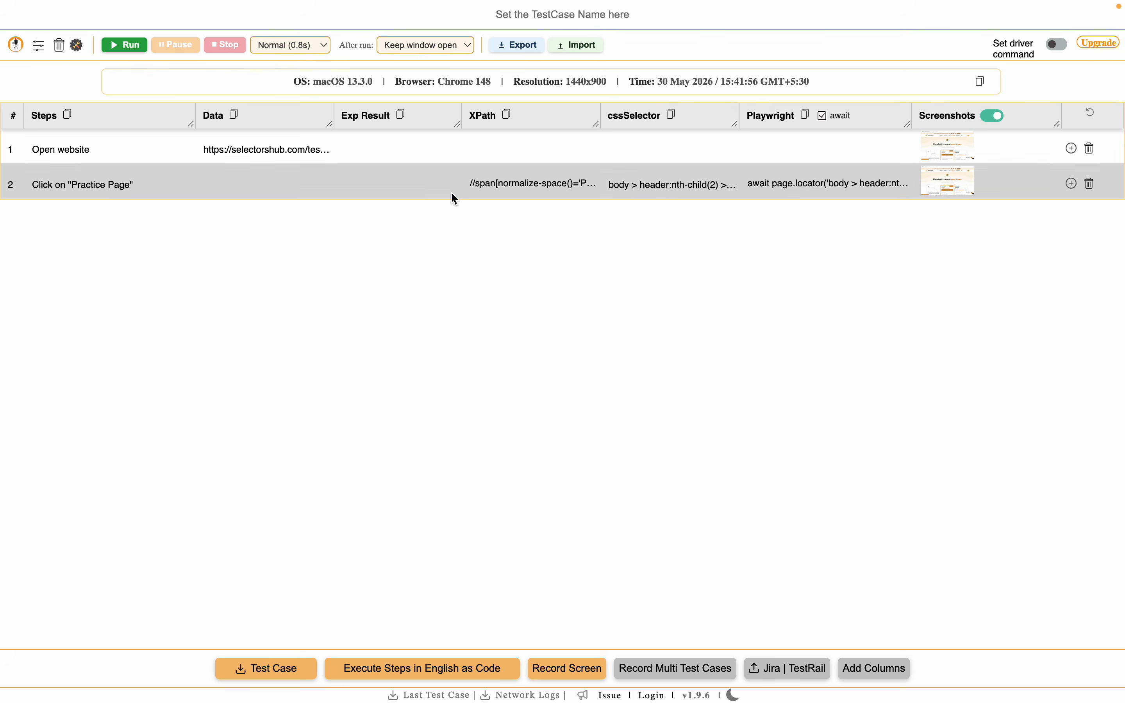
# Return to the practice page and fill in the Dummy Form's User Email and Password fields with sample entries
pyautogui.hotkey('ctrl', 'Left')
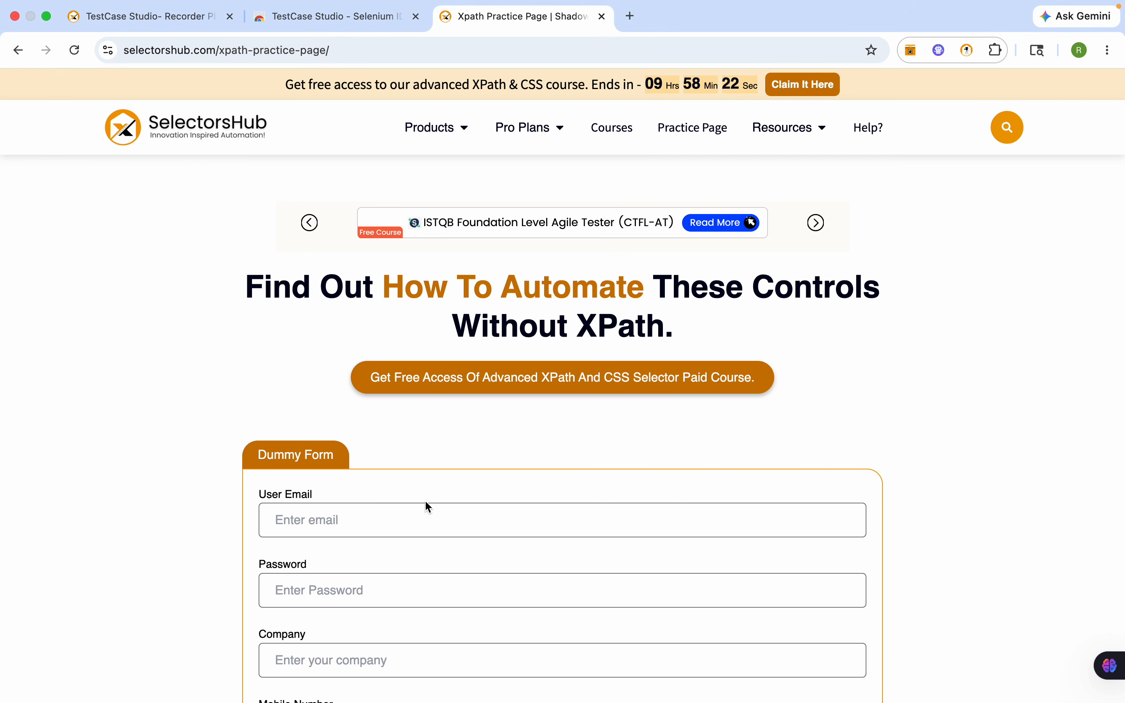
pyautogui.scroll(-1, 393, 498)
pyautogui.scroll(-4, 393, 497)
pyautogui.click(337, 405)
pyautogui.write('asdfasd')
pyautogui.click(330, 476)
pyautogui.write('asdfa')
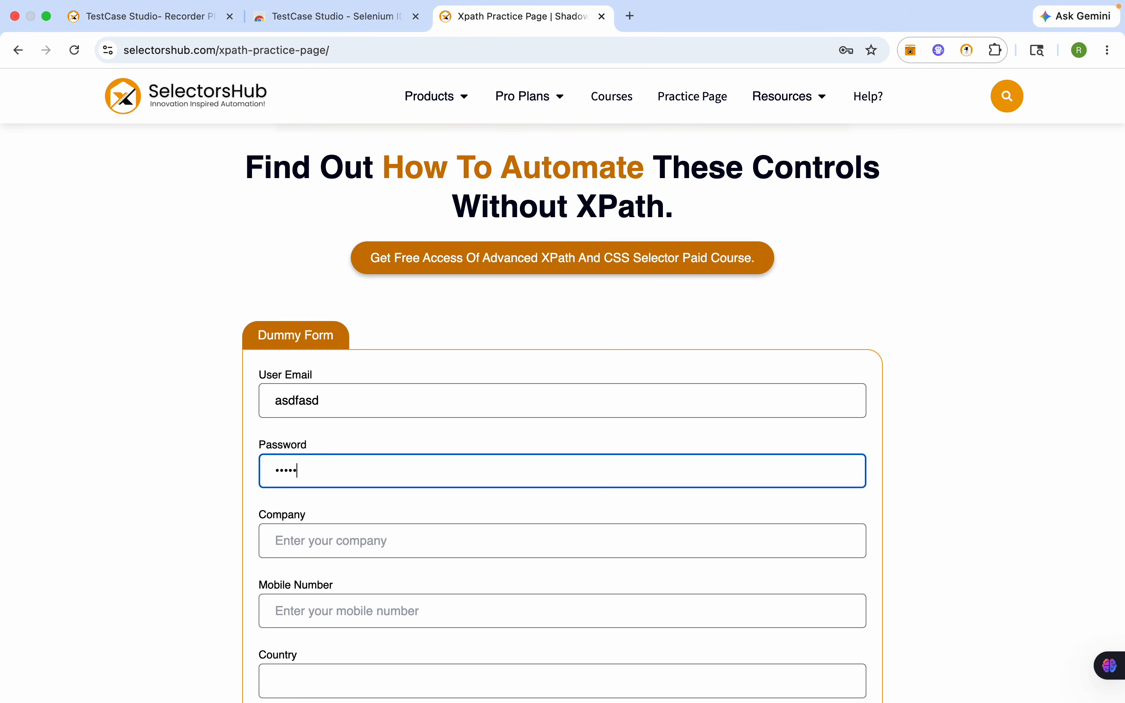
# Enter "my co" as the company, fill in a sample mobile number and submit the Dummy Form
pyautogui.click(356, 550)
pyautogui.write('my co')
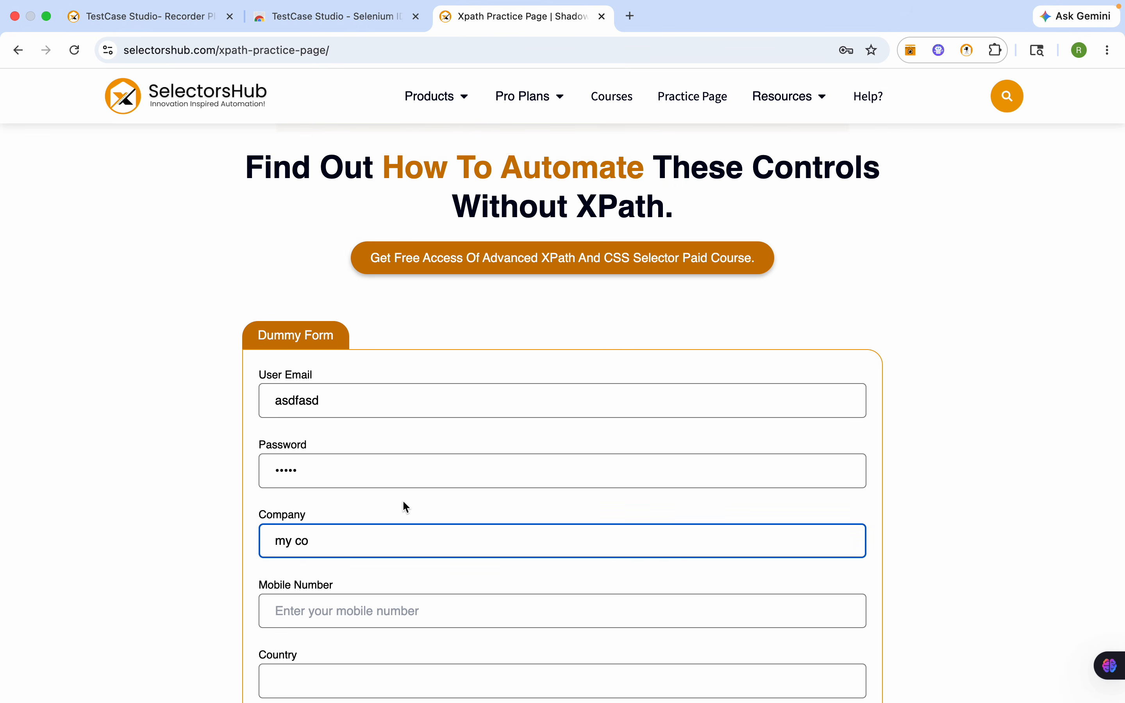
pyautogui.click(340, 598)
pyautogui.write('987987')
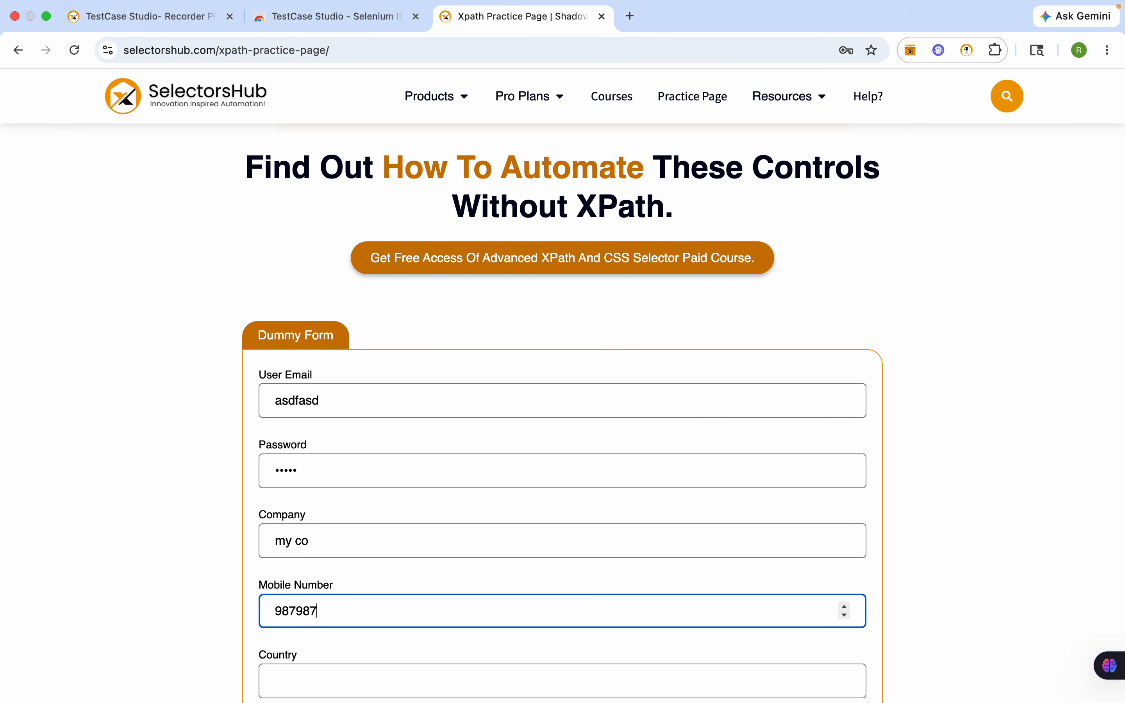
pyautogui.scroll(-5, 340, 600)
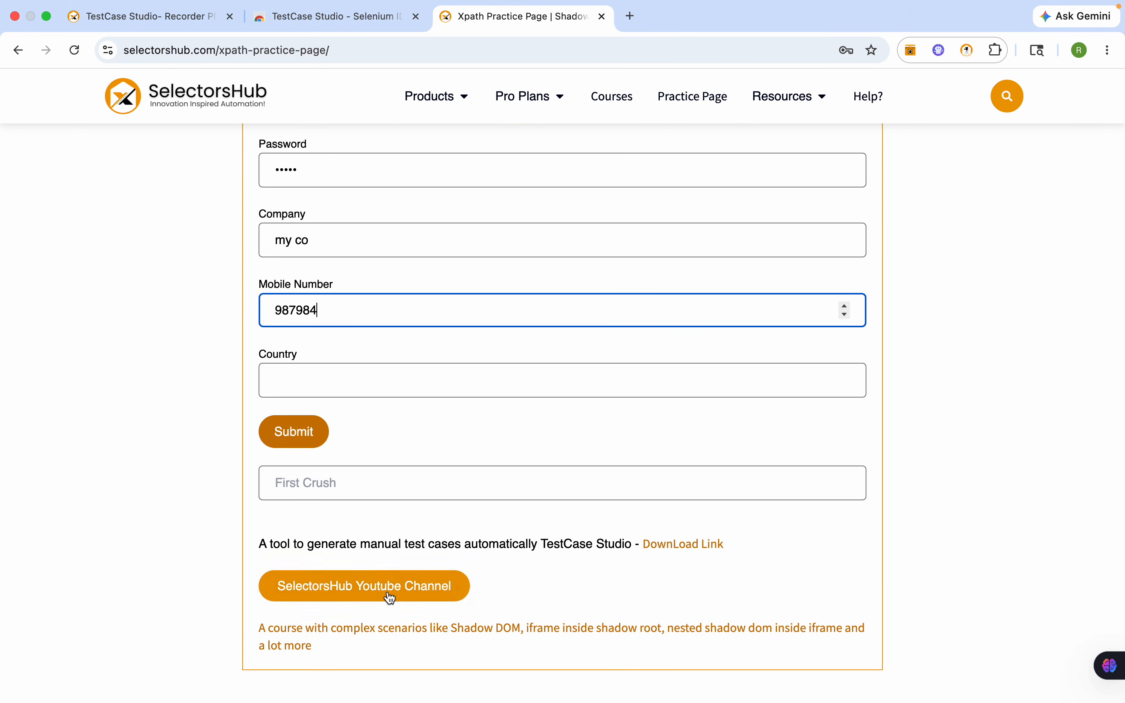
pyautogui.click(301, 446)
# Switch to the TestCase Studio window and stop the recording
pyautogui.hotkey('ctrl', 'Right')
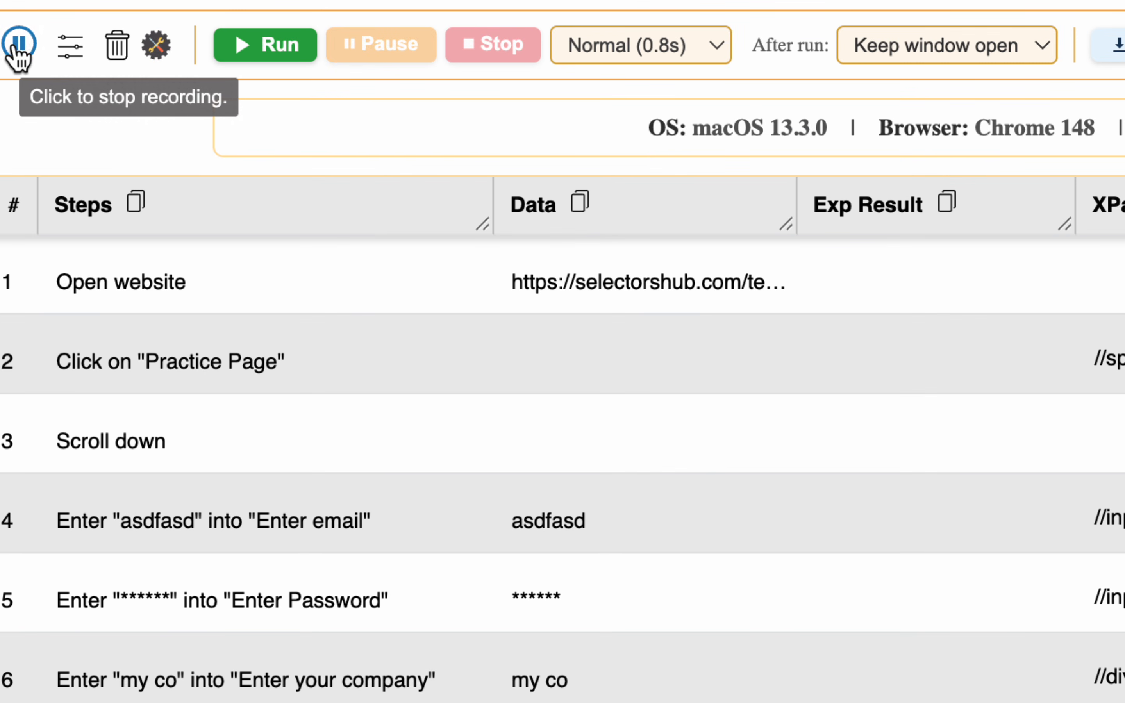
pyautogui.click(17, 49)
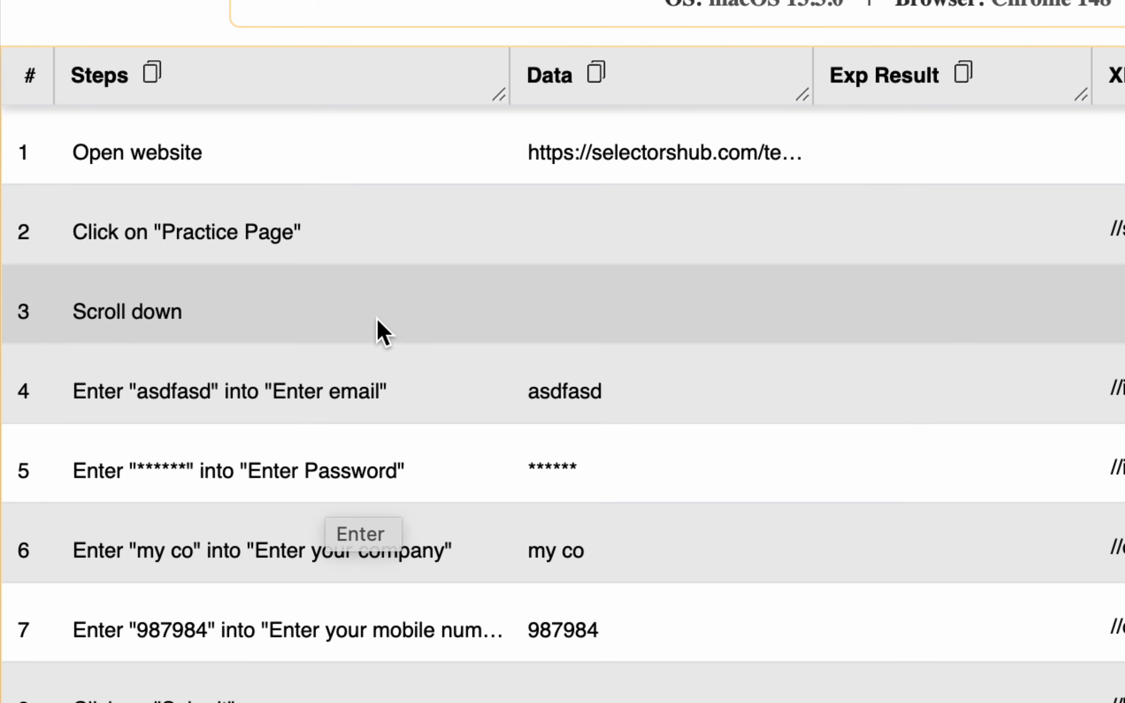
pyautogui.moveTo(512, 44); pyautogui.dragTo(809, 688)
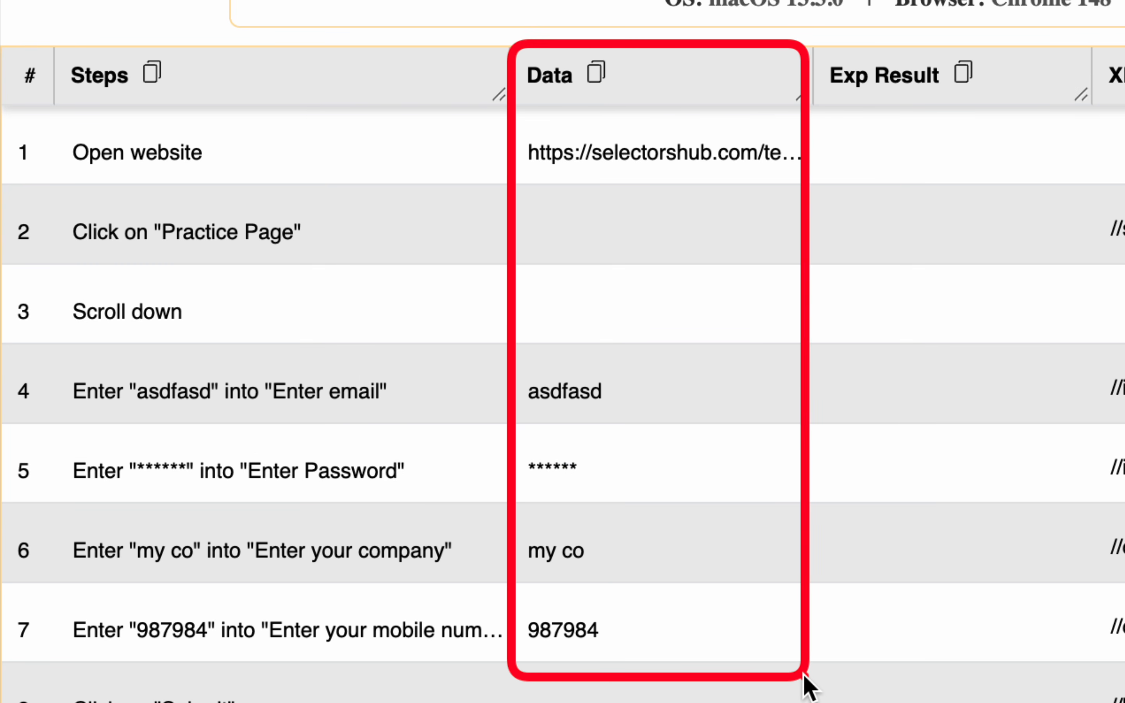
pyautogui.click(803, 673)
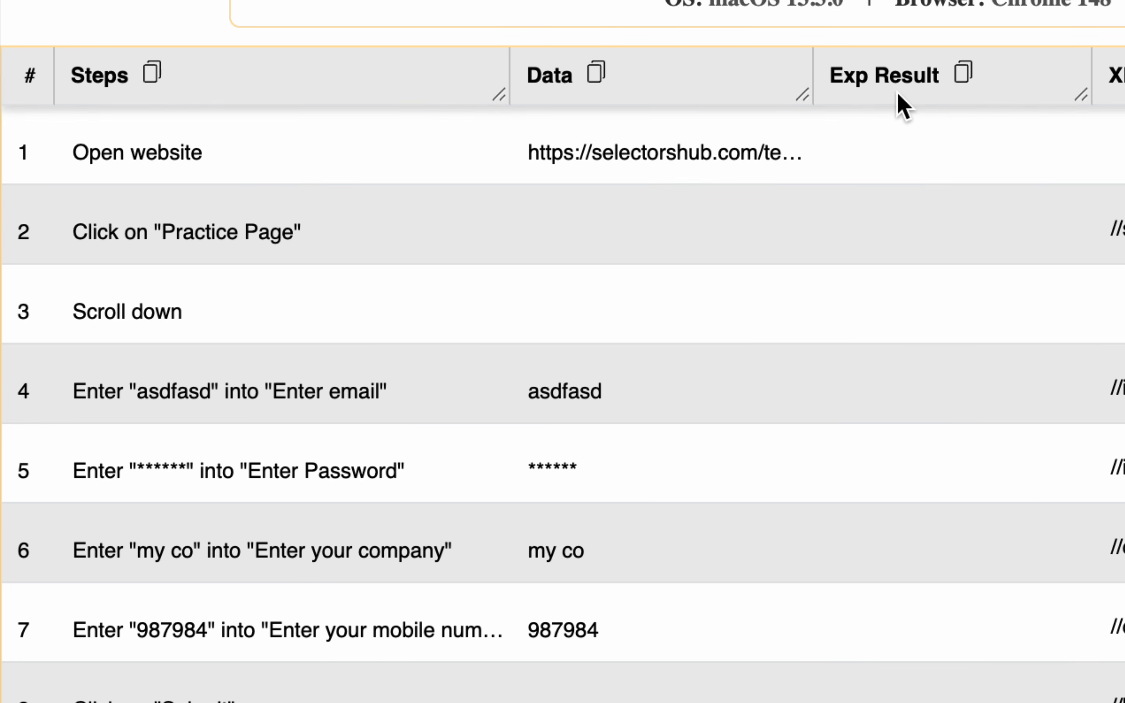
pyautogui.click(891, 151)
pyautogui.write('sdf')
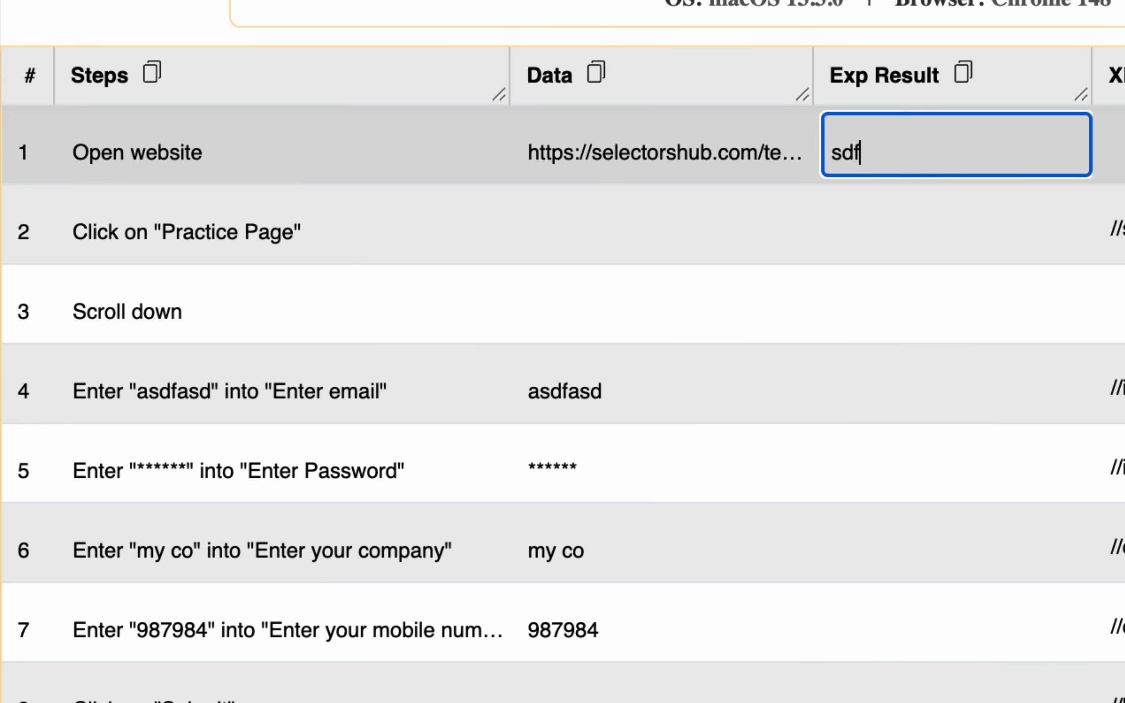
pyautogui.click(885, 246)
pyautogui.write('sdfas')
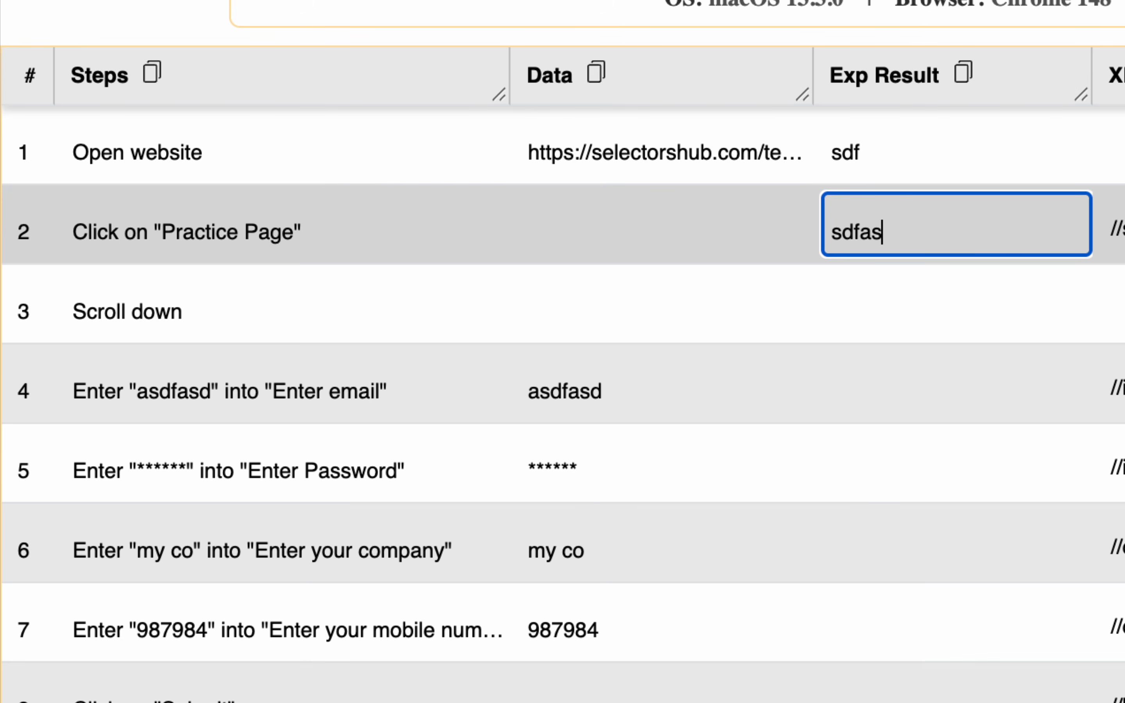
pyautogui.press('super+a')
pyautogui.press('BackSpace')
# Set the expected result of the "Open website" step to "user is on webpage"
pyautogui.click(879, 158)
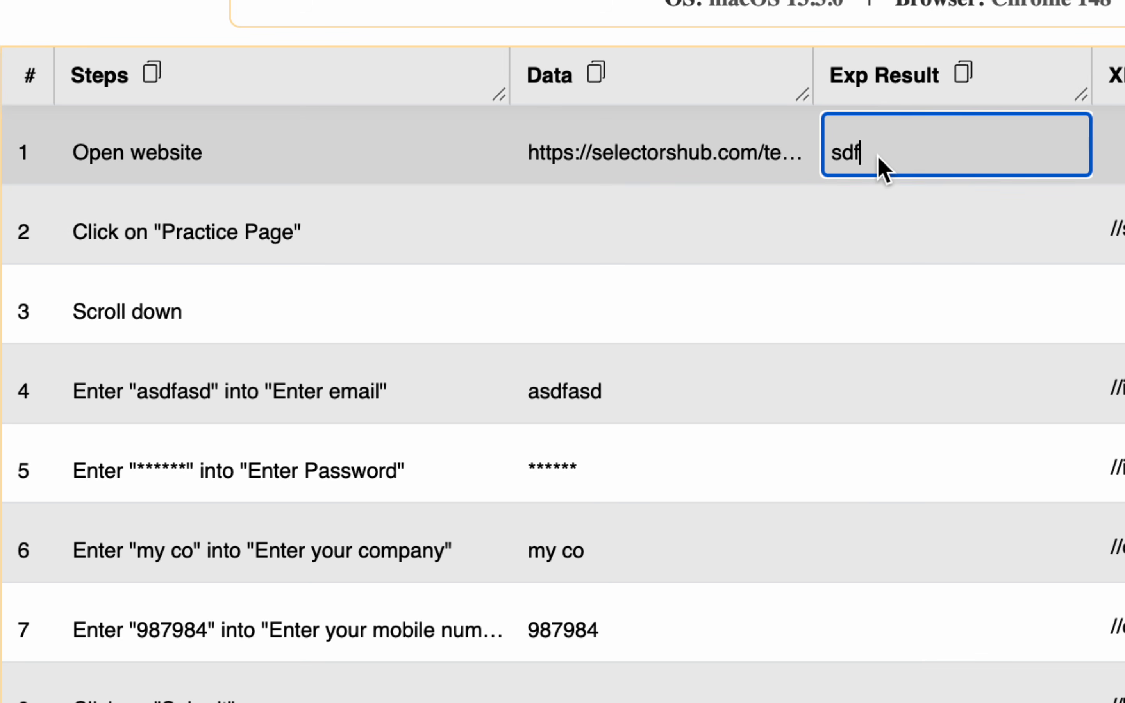
pyautogui.press('super+a')
pyautogui.press('BackSpace')
pyautogui.write('use')
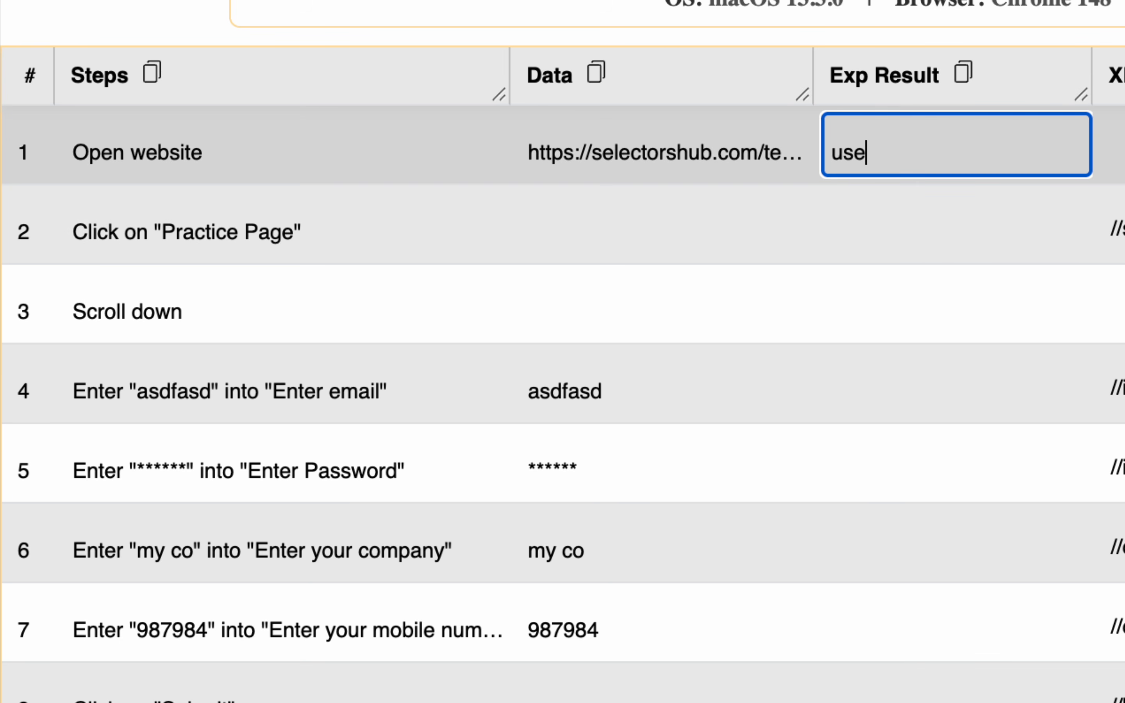
pyautogui.write('r is on webpage')
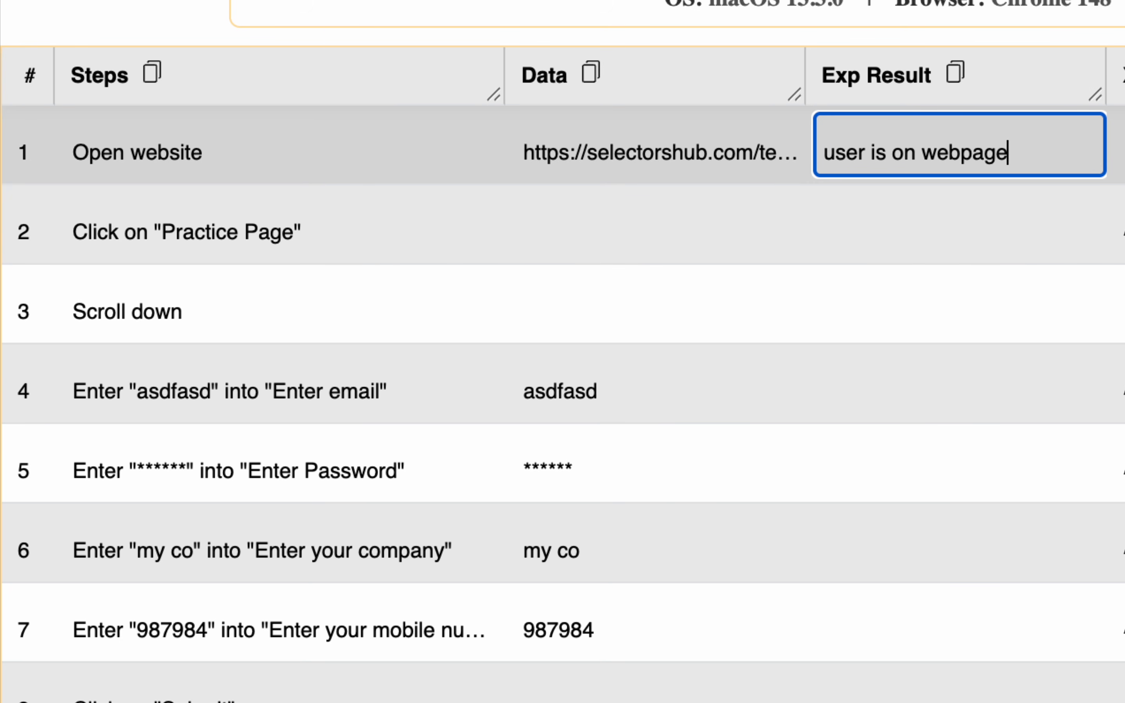
# Enter "Practice page opens" as the expected result of the Click on "Practice Page" step
pyautogui.click(884, 236)
pyautogui.write('Practive')
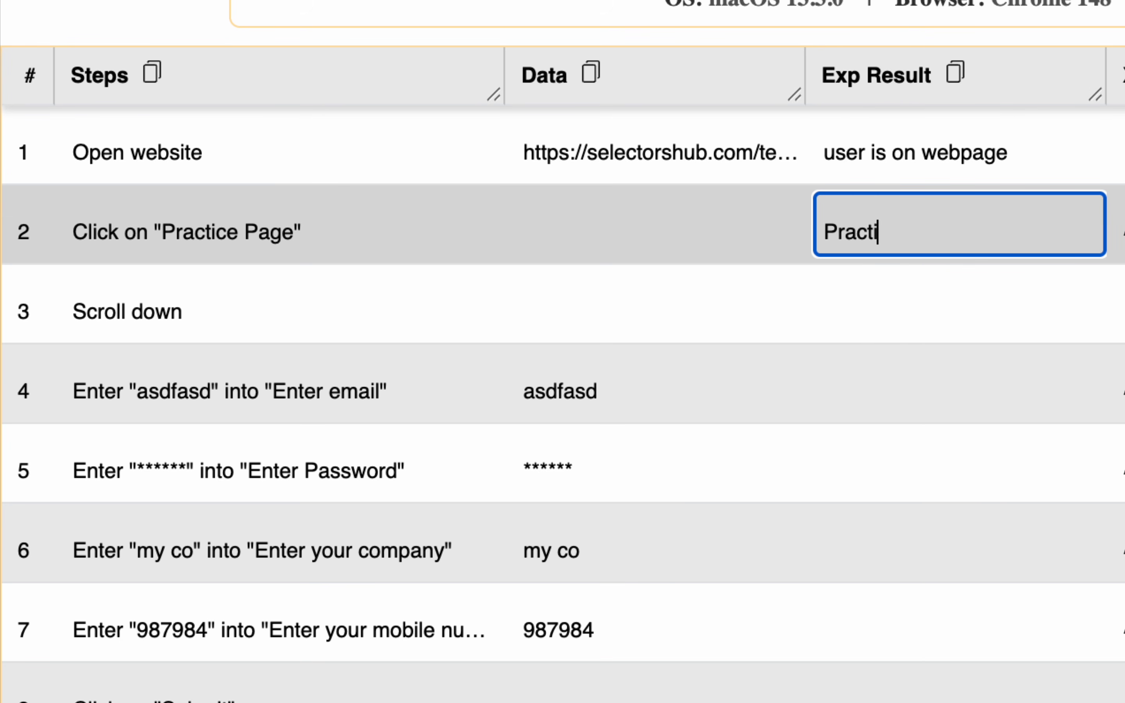
pyautogui.press('BackSpace')
pyautogui.press('BackSpace')
pyautogui.press('BackSpace')
pyautogui.write('ce page opn')
pyautogui.press('BackSpace')
pyautogui.write('ens')
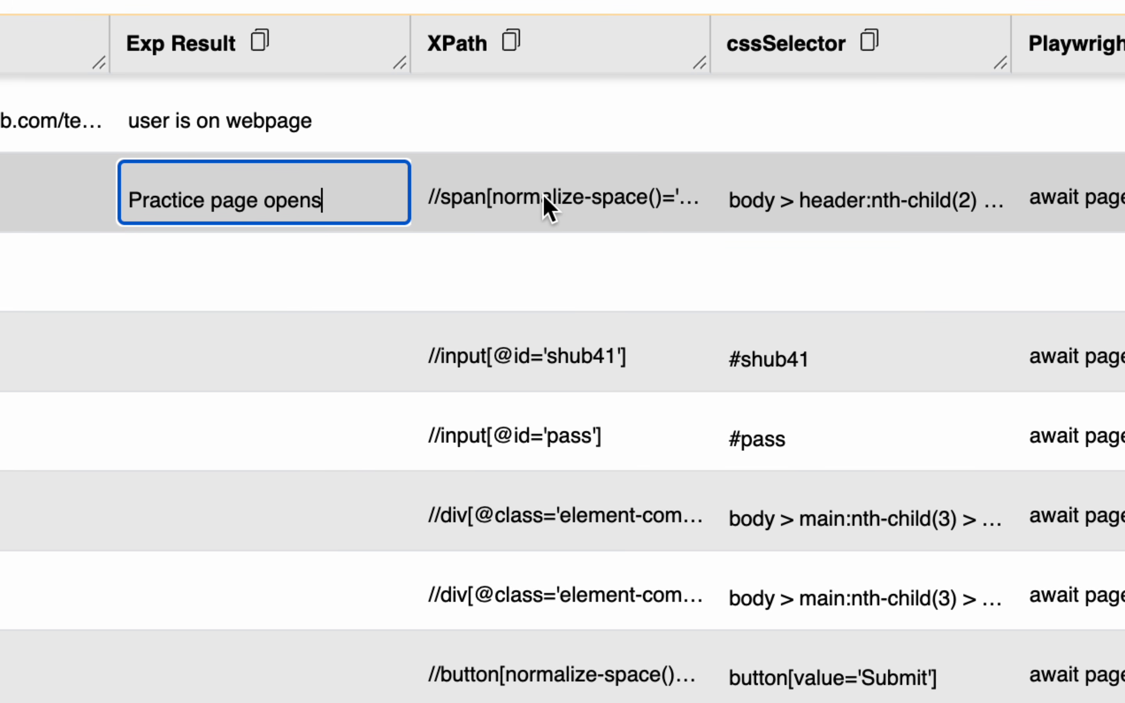
pyautogui.hscroll(-10, 7, 205)
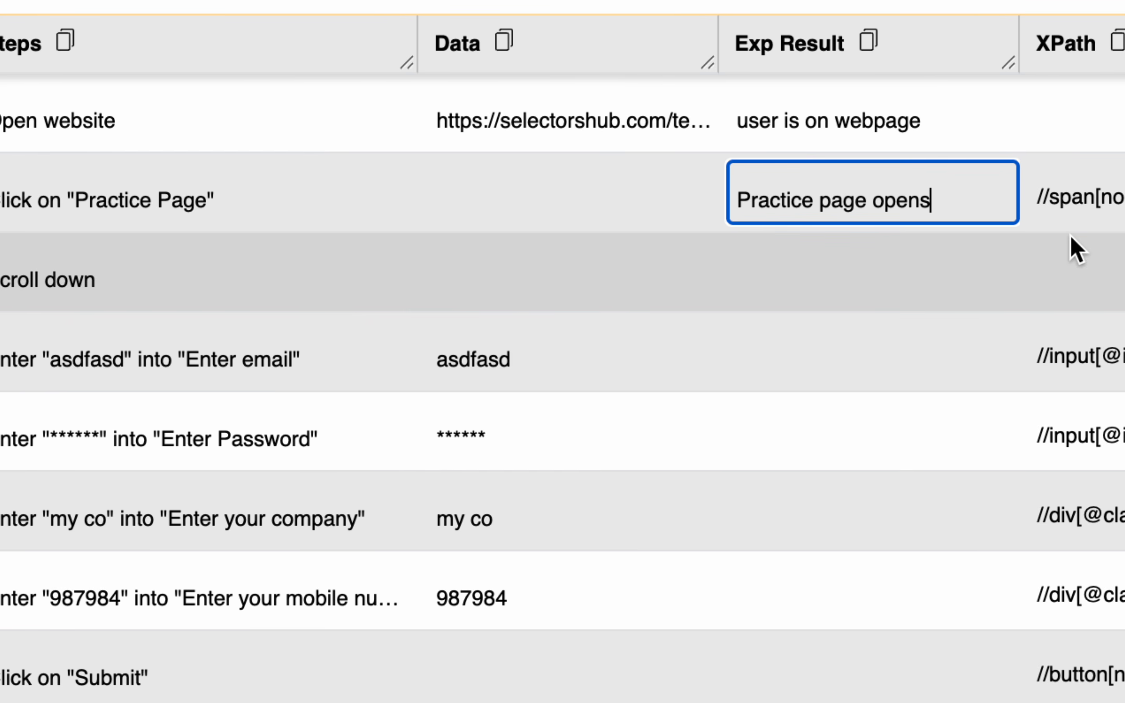
pyautogui.hscroll(5, 896, 215)
pyautogui.hscroll(9, 1009, 212)
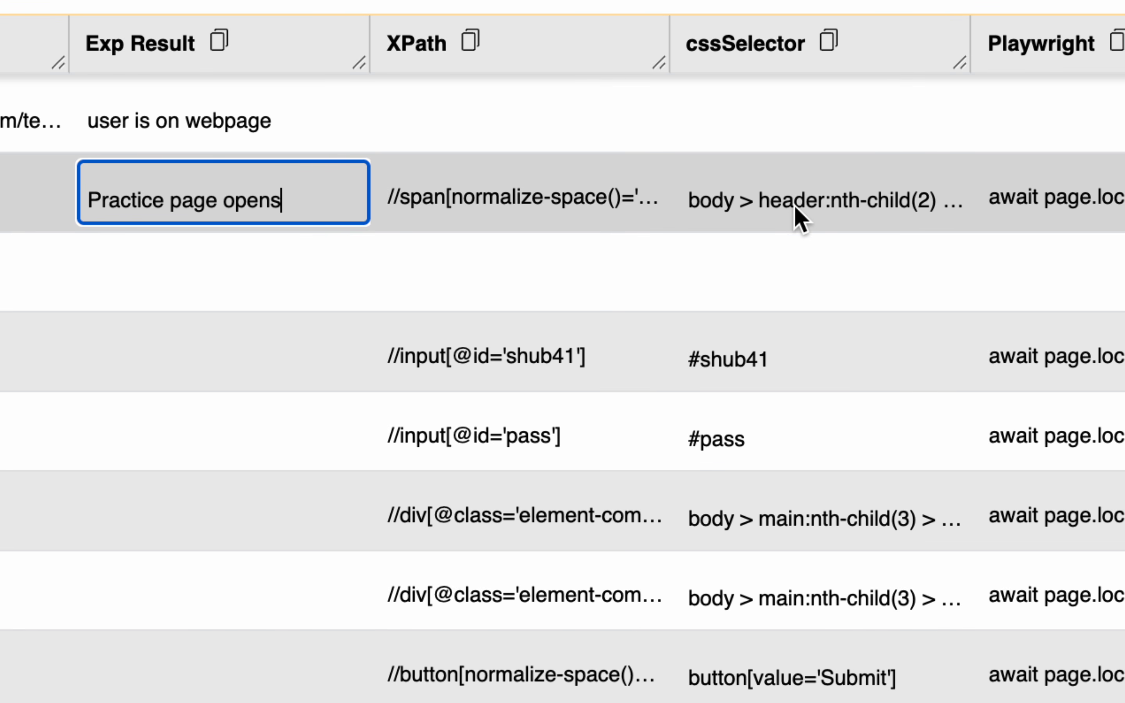
# Examine the XPath, cssSelector and Playwright columns and view the screenshot captured for the "Scroll down" step
pyautogui.hscroll(3, 1077, 221)
pyautogui.hscroll(3, 1111, 219)
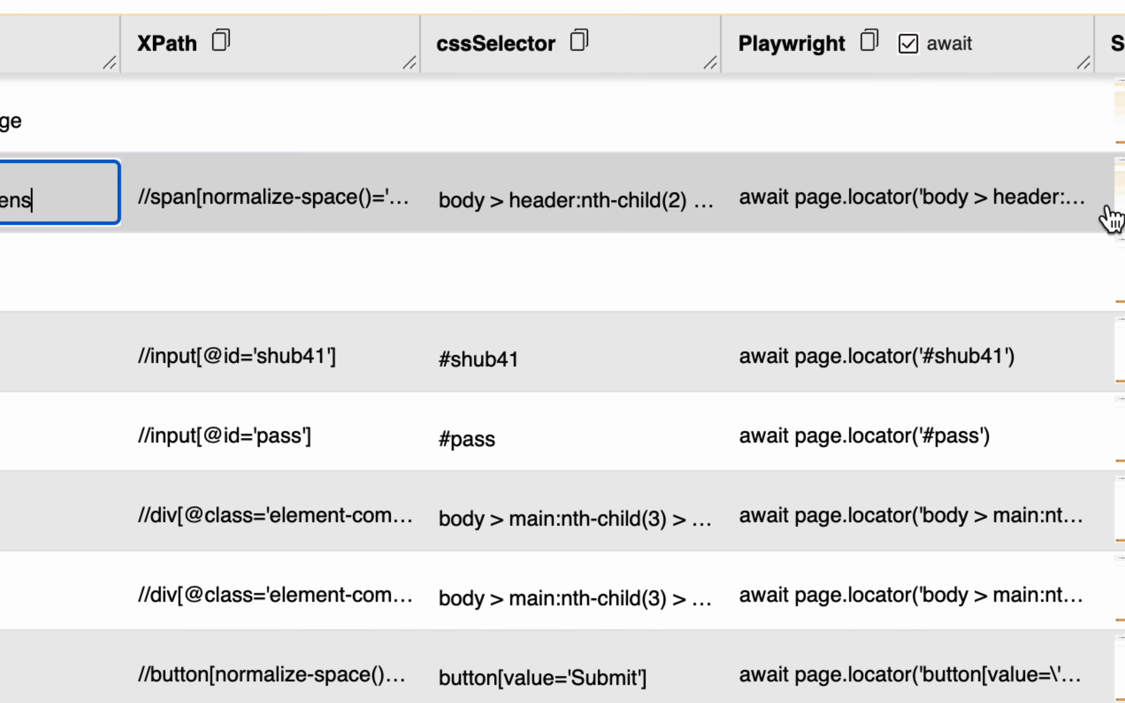
pyautogui.scroll(2, 1067, 7)
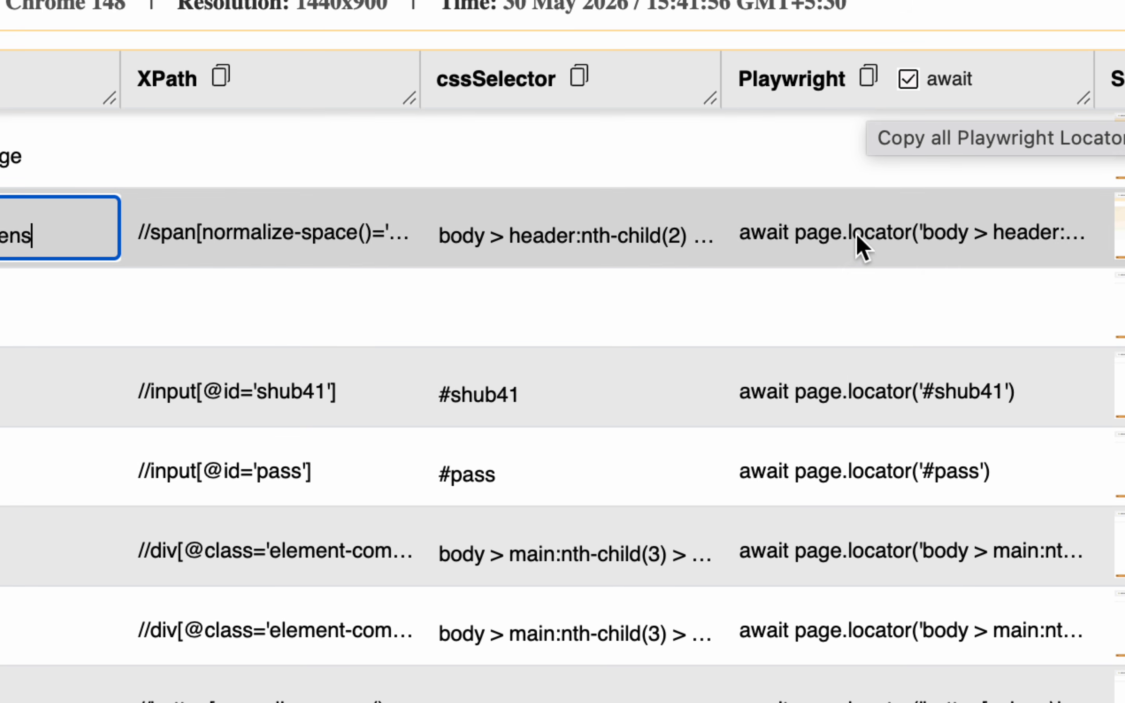
pyautogui.hscroll(5, 1084, 247)
pyautogui.hscroll(6, 985, 245)
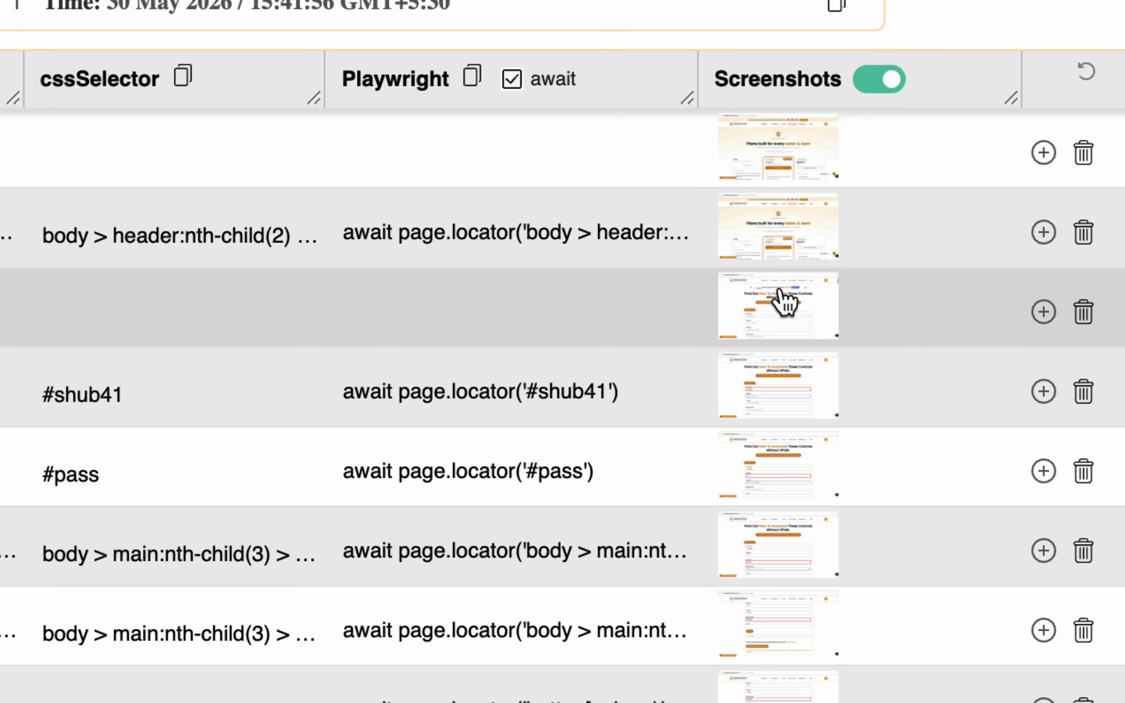
pyautogui.click(778, 326)
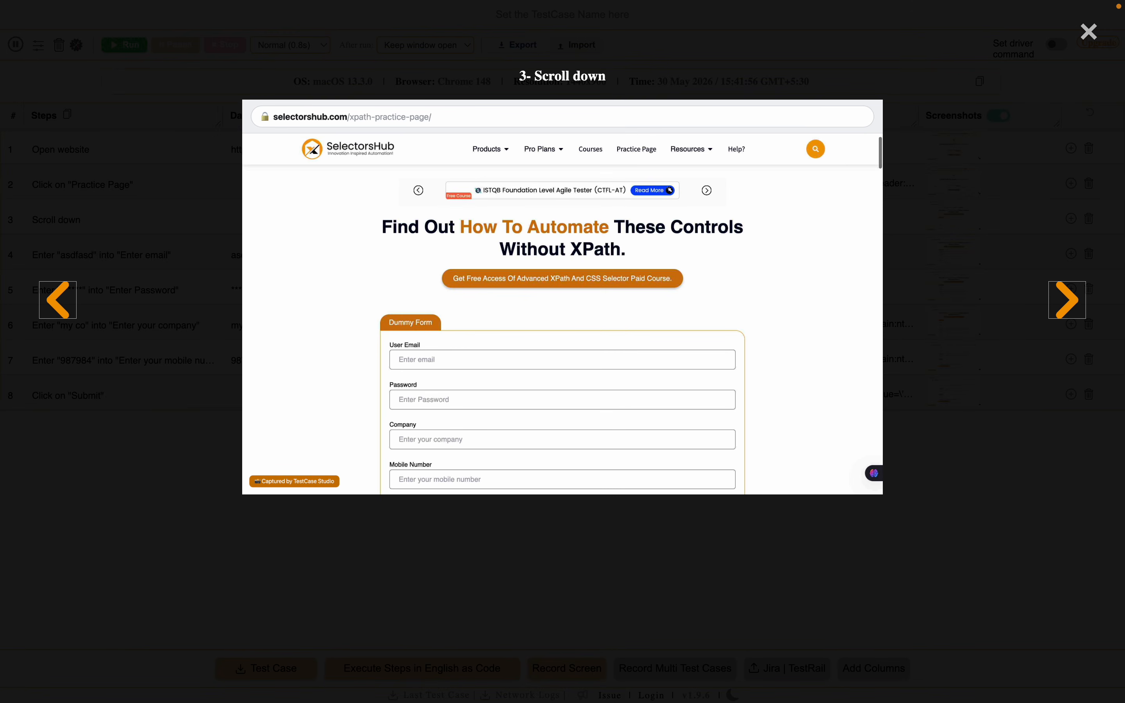
pyautogui.click(1088, 32)
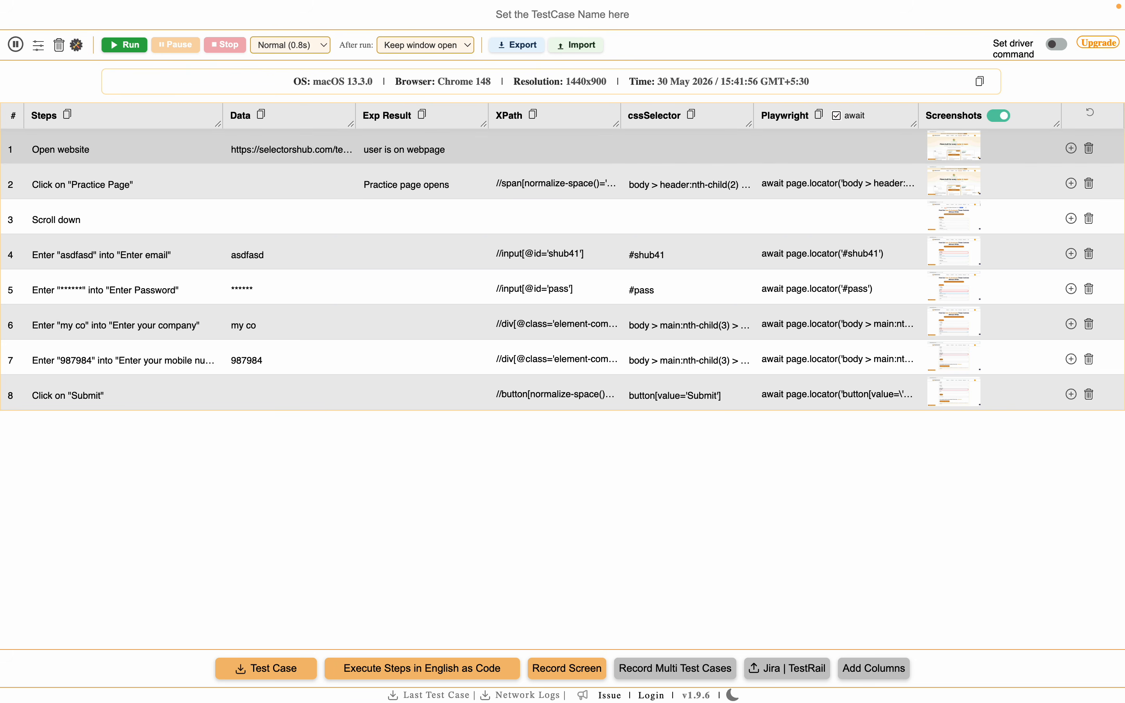
# Page through the captured screenshots from the "Open website" step to the "Enter Password" step and close the viewer
pyautogui.click(954, 148)
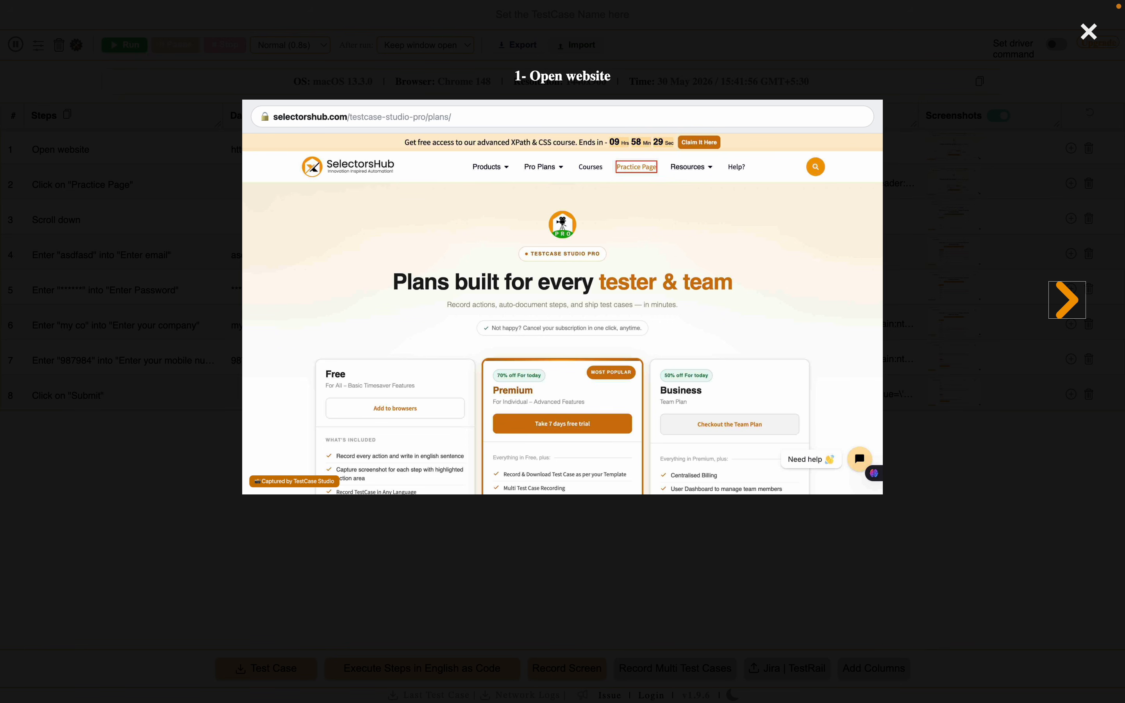
pyautogui.press('Right')
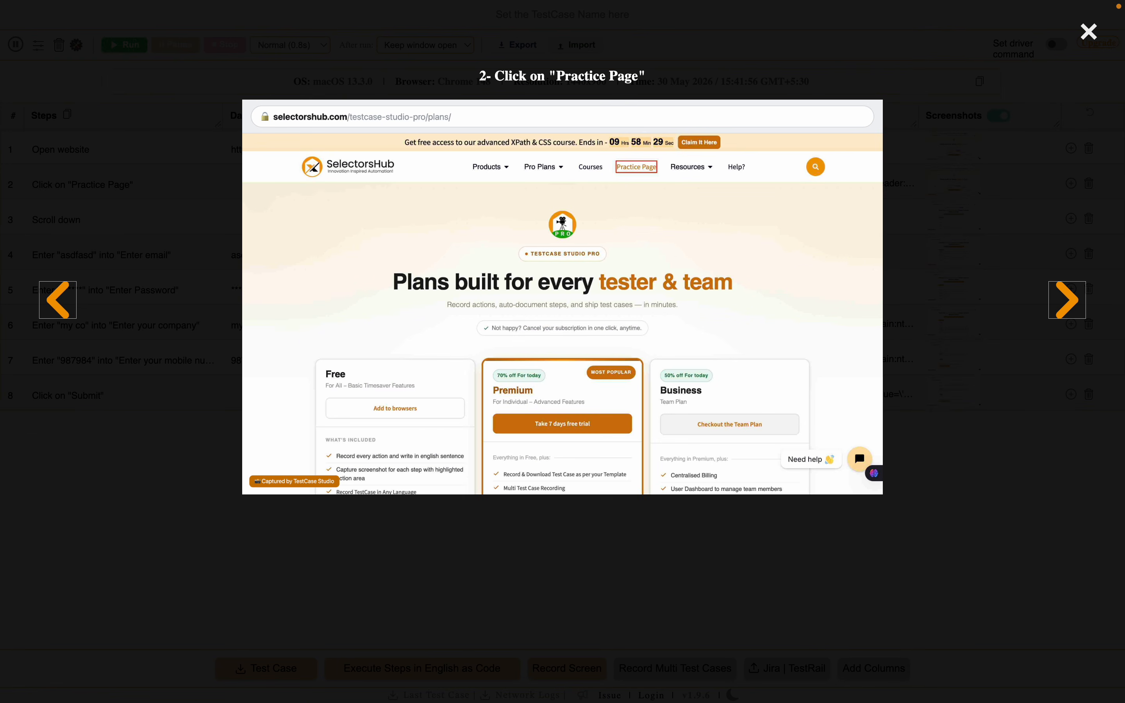
pyautogui.press('Right')
pyautogui.press('Right')
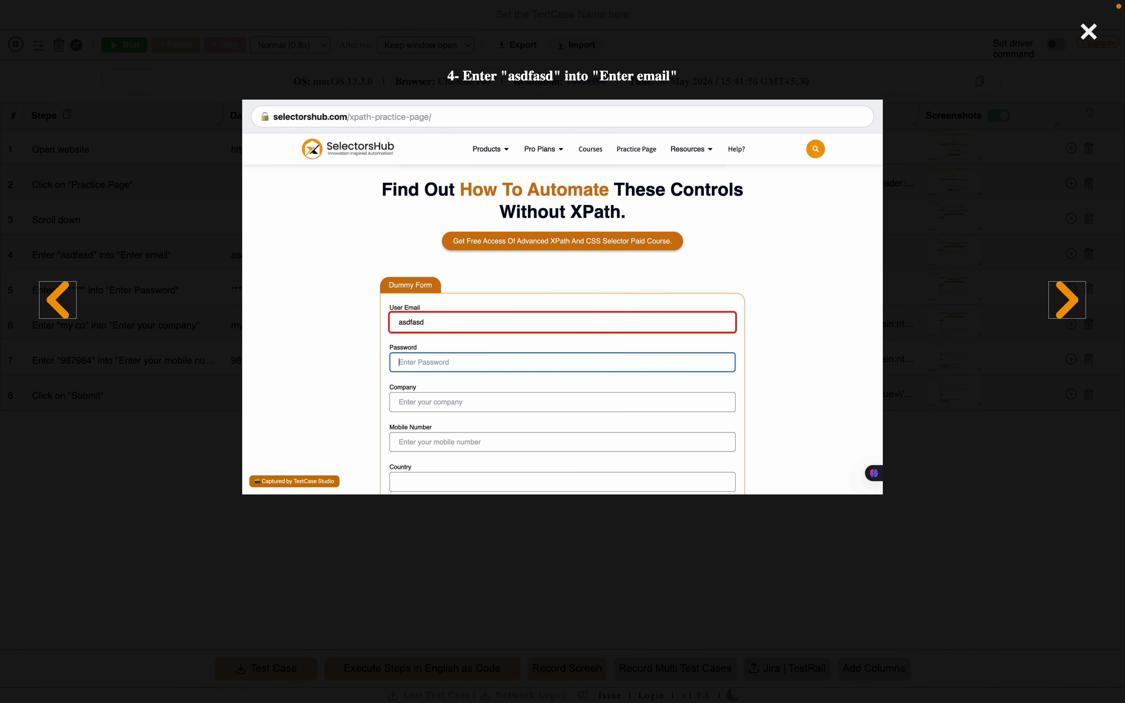
pyautogui.press('Right')
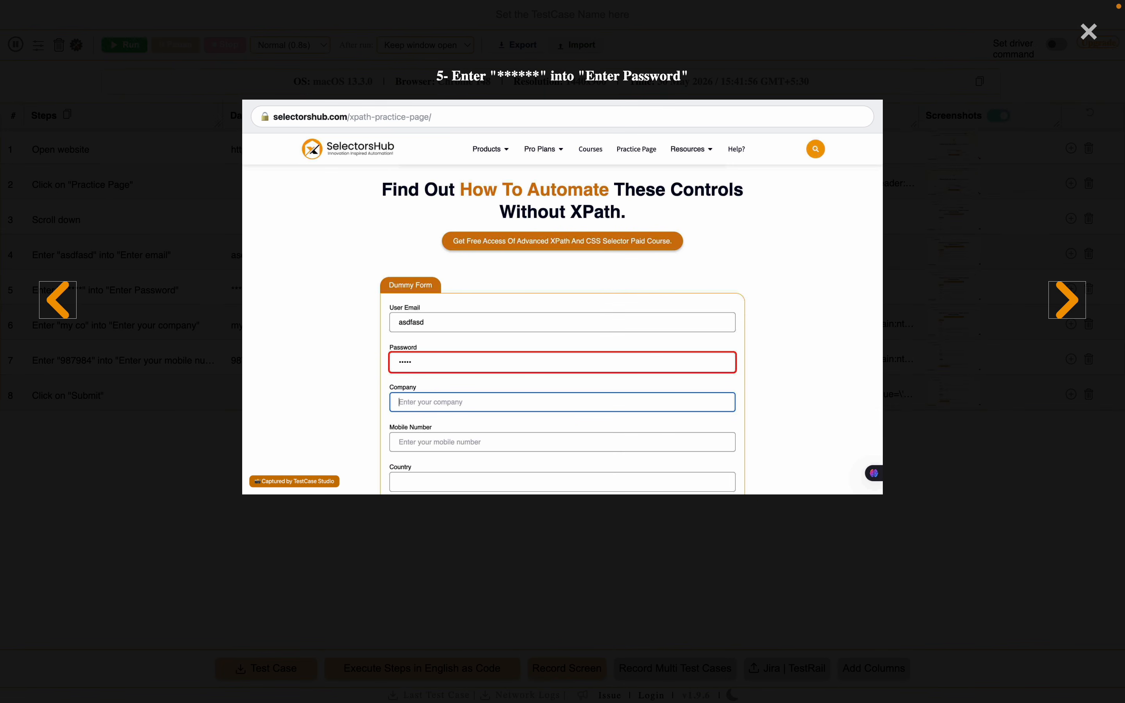
pyautogui.click(1086, 31)
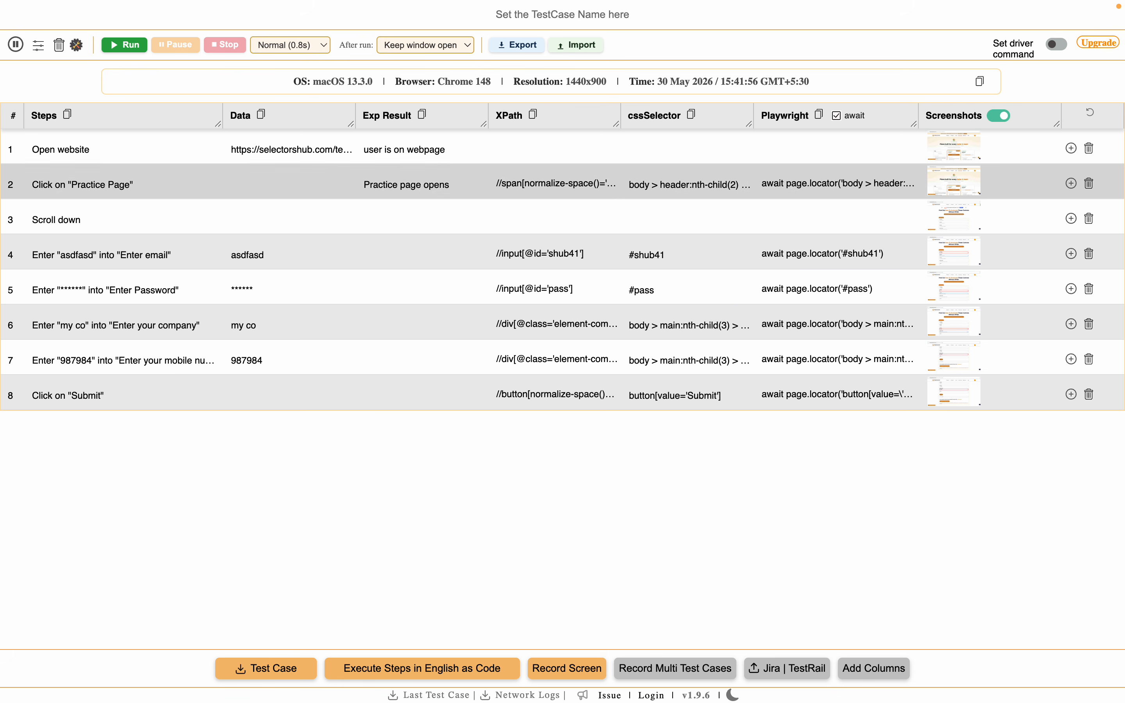
# Insert an empty step below "Scroll down" and check the attribute options for XPath and cssSelector
pyautogui.click(1070, 218)
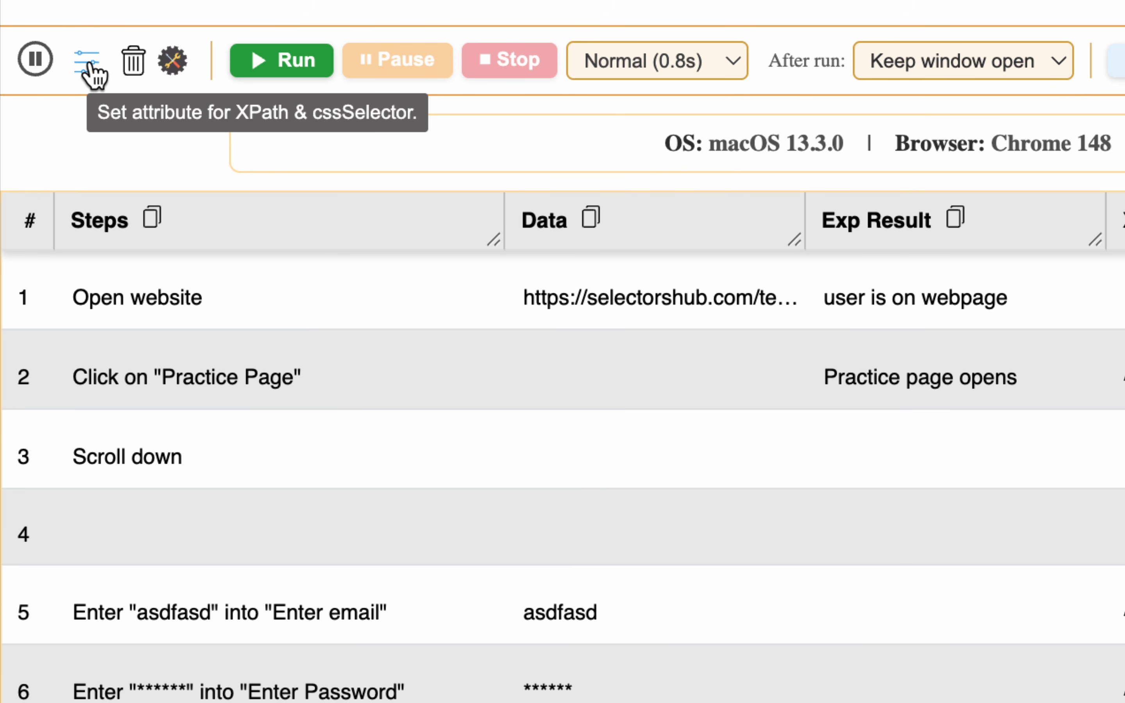
pyautogui.click(88, 65)
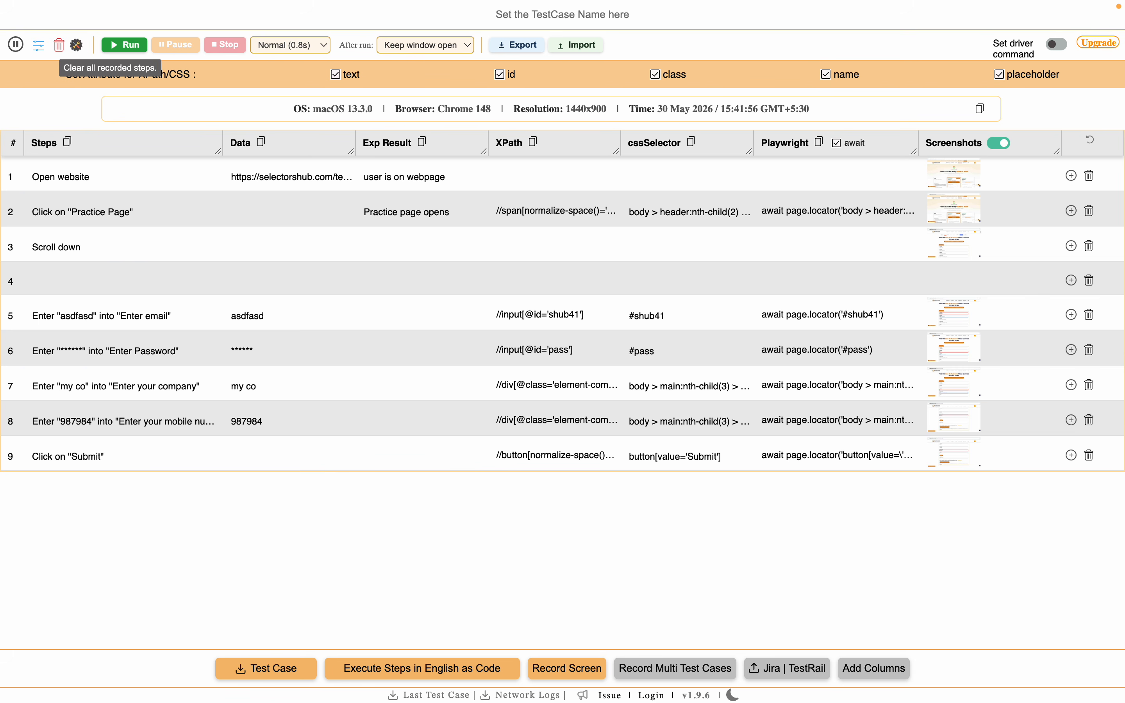
pyautogui.click(38, 44)
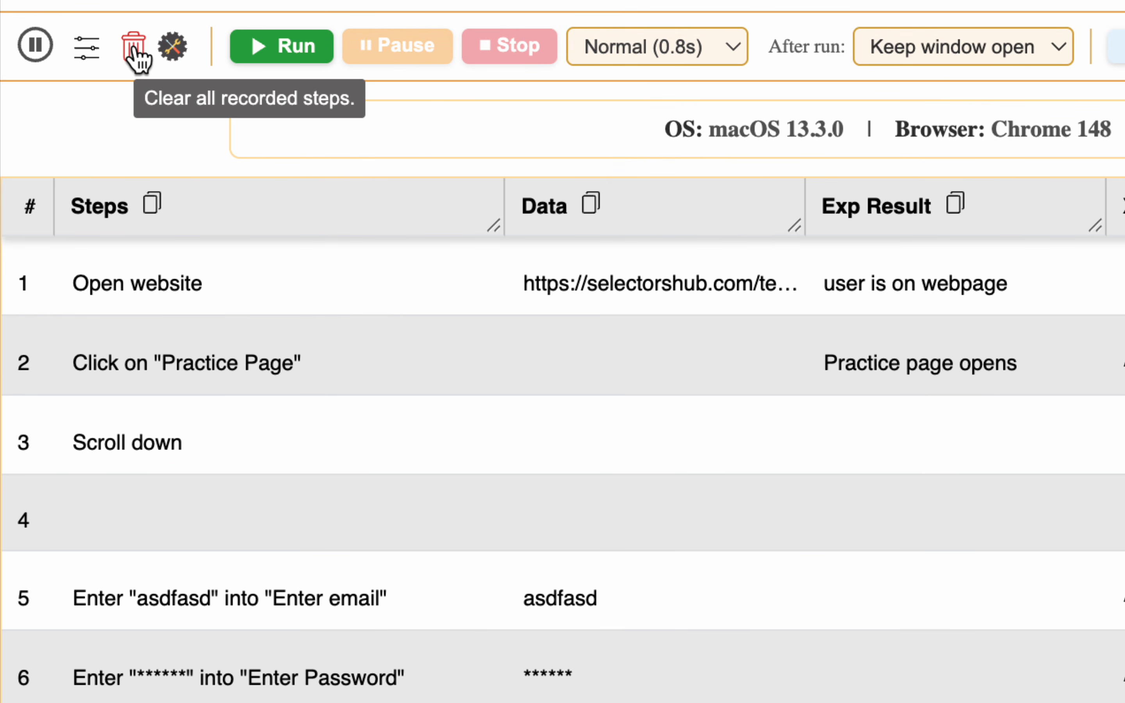
# Switch the step sentences to BDD format in the column and sentence settings and review the resulting templates
pyautogui.click(170, 47)
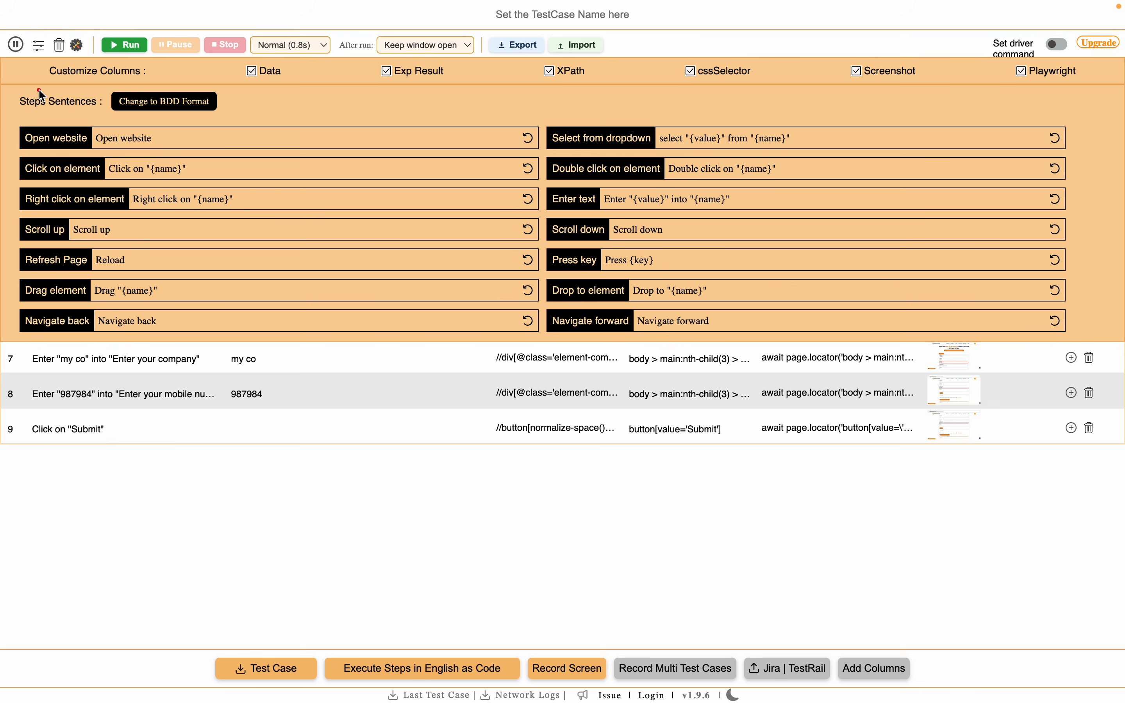
pyautogui.moveTo(18, 87)
pyautogui.mouseDown()
pyautogui.moveTo(219, 102)
pyautogui.moveTo(245, 115)
pyautogui.mouseUp()
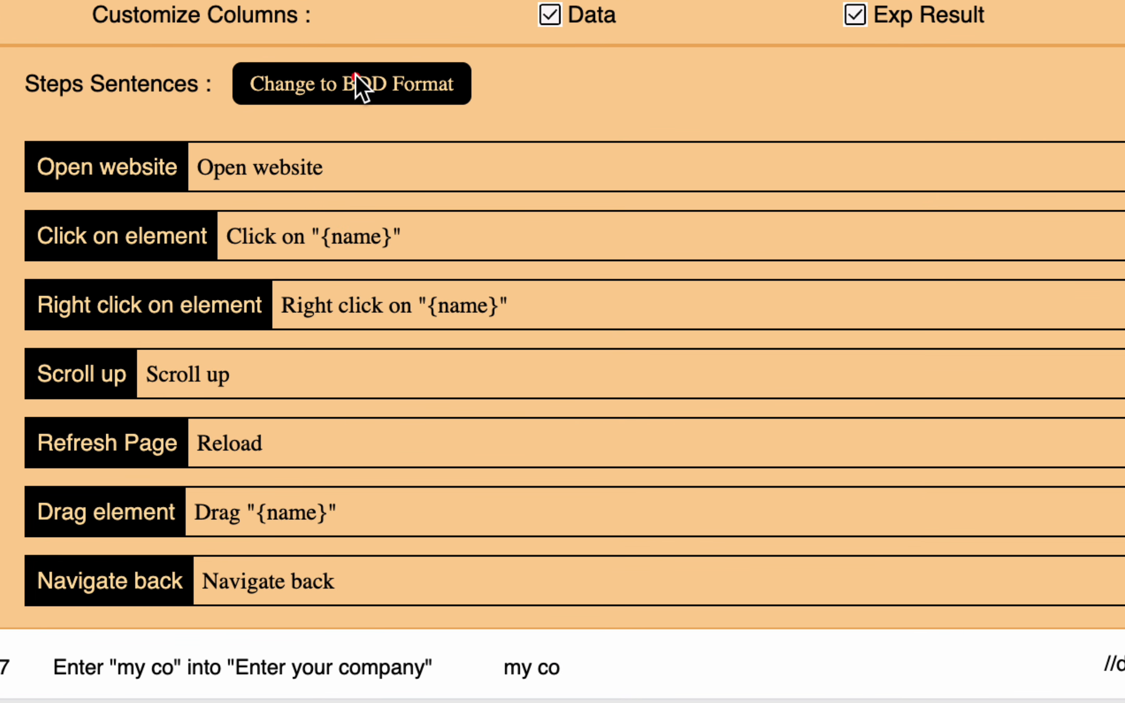
pyautogui.click(352, 106)
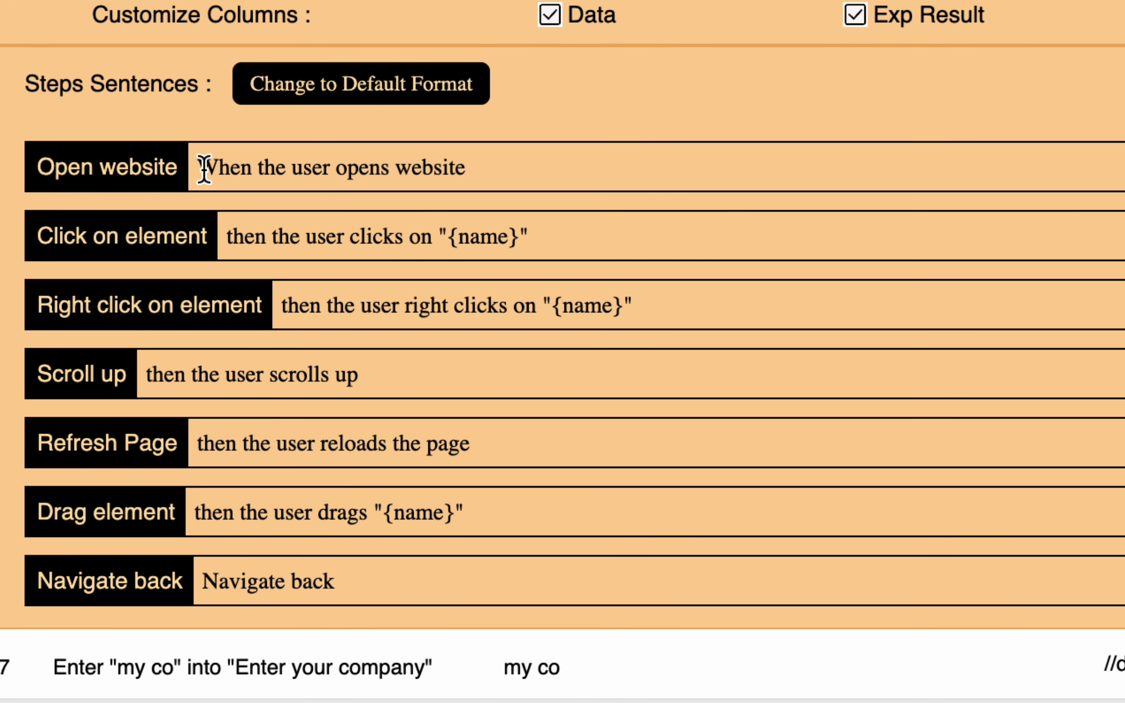
pyautogui.moveTo(198, 168); pyautogui.dragTo(474, 169)
pyautogui.moveTo(245, 236); pyautogui.dragTo(534, 232)
pyautogui.moveTo(300, 306); pyautogui.dragTo(563, 305)
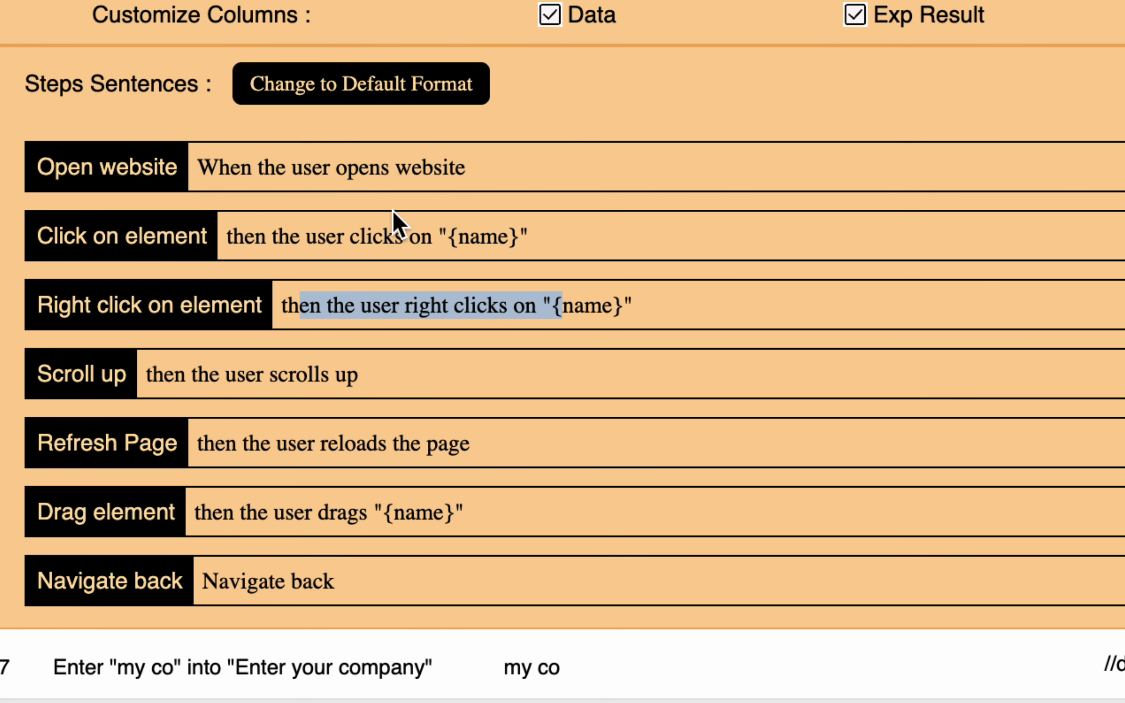
# Restore the default format of the step sentences and close the customization settings
pyautogui.click(409, 124)
pyautogui.press('Escape')
pyautogui.click(377, 93)
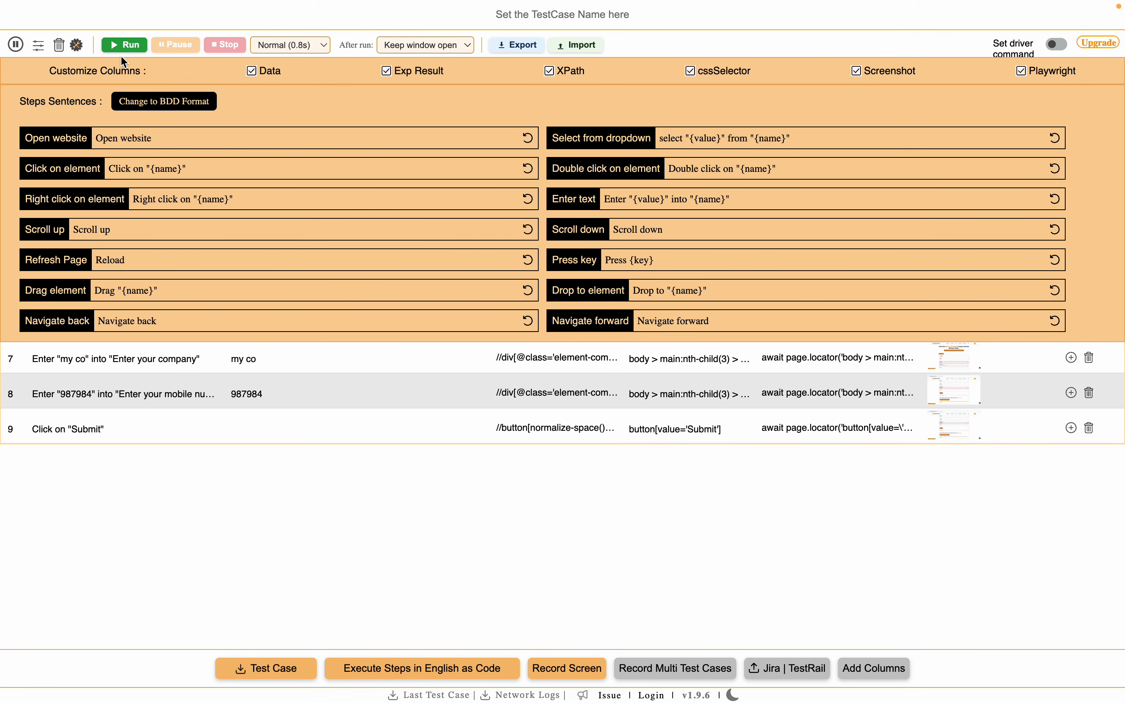
pyautogui.click(76, 45)
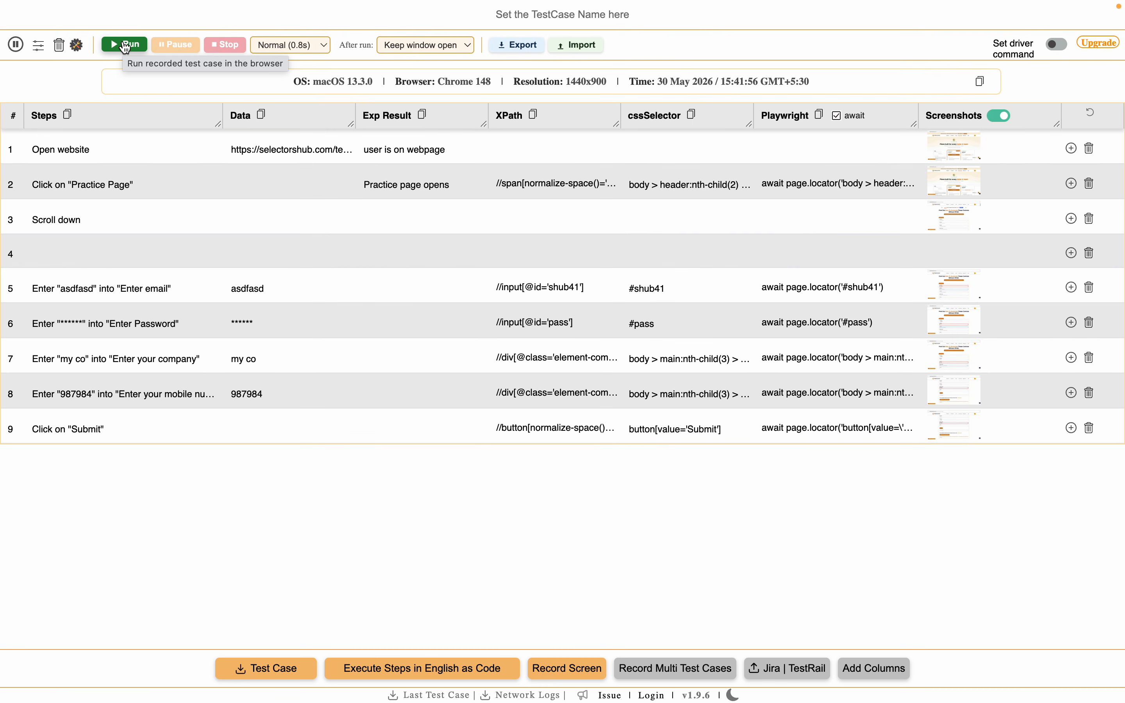
# Run the recorded test case, and rerun it with the empty step 4 deleted
pyautogui.click(124, 45)
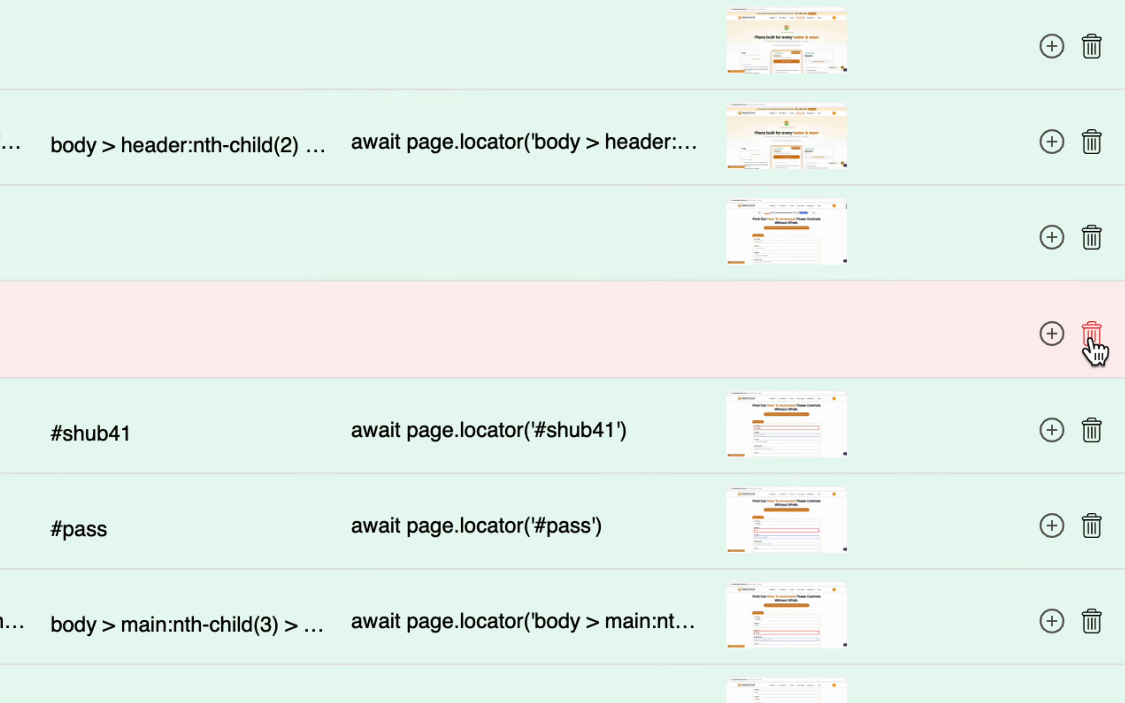
pyautogui.click(1089, 338)
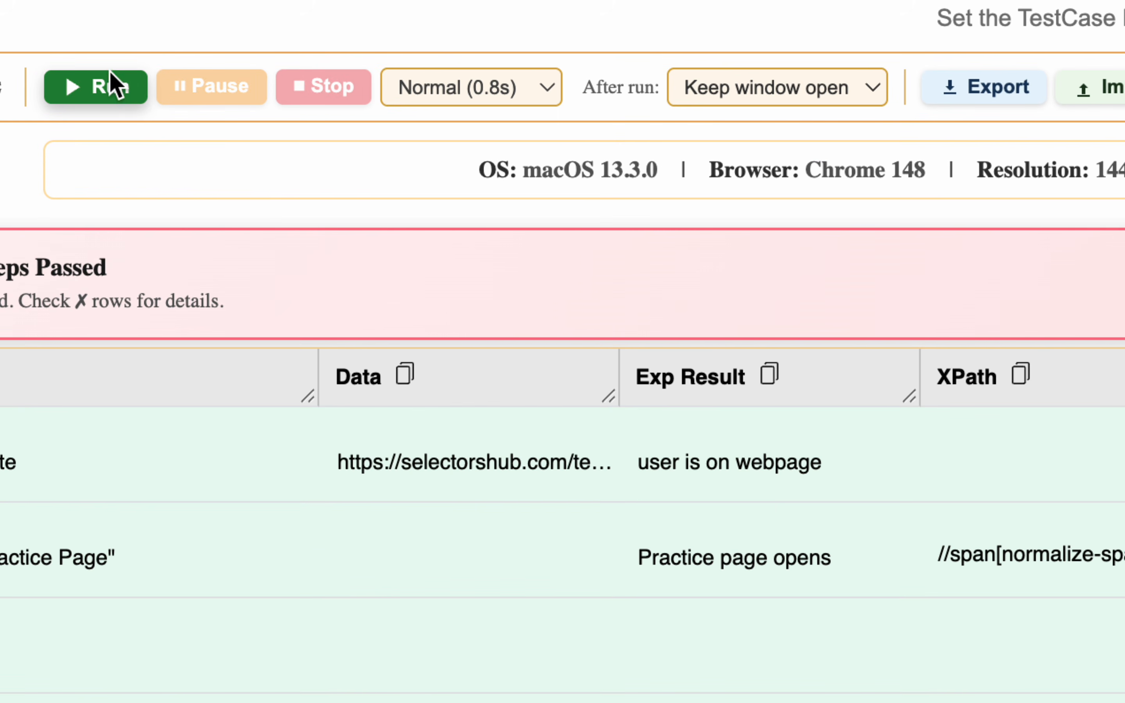
pyautogui.click(111, 84)
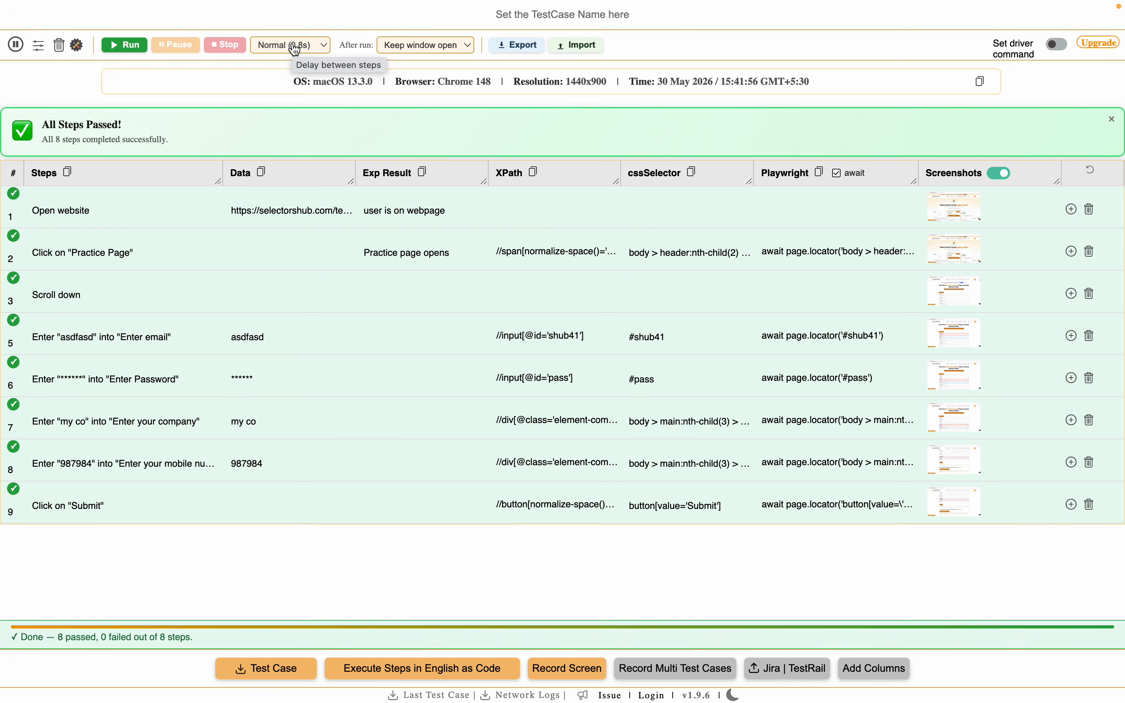
# Check the step delay and after-run options, keeping Normal (0.8s) and Keep window open
pyautogui.click(321, 51)
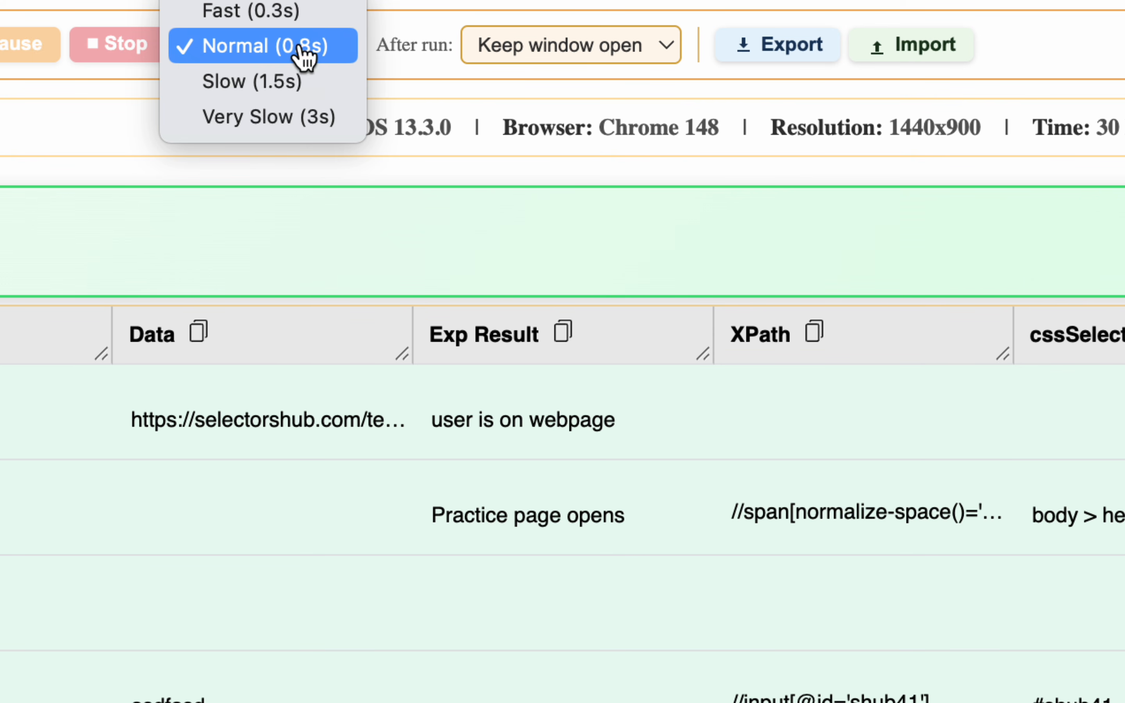
pyautogui.click(302, 51)
pyautogui.click(668, 52)
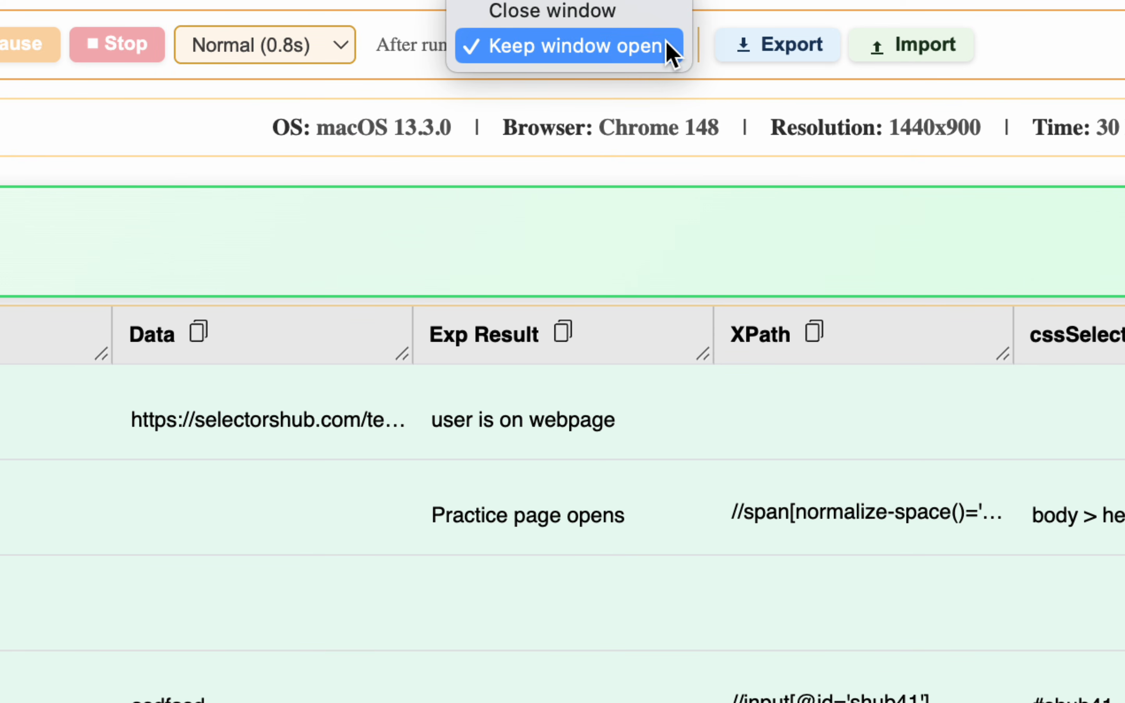
pyautogui.click(711, 112)
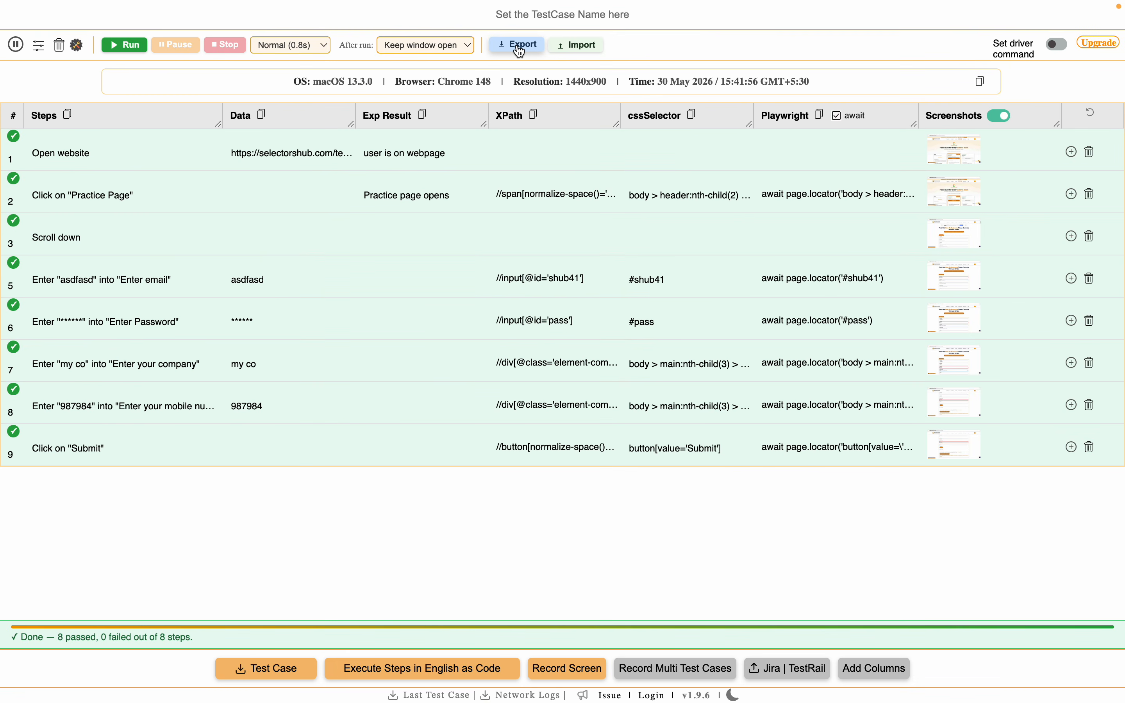
# Export the recorded test and open selectorshub_2026-05-30_15-47-39.spec.js from the Downloads folder in Visual Studio Code 2
pyautogui.click(500, 46)
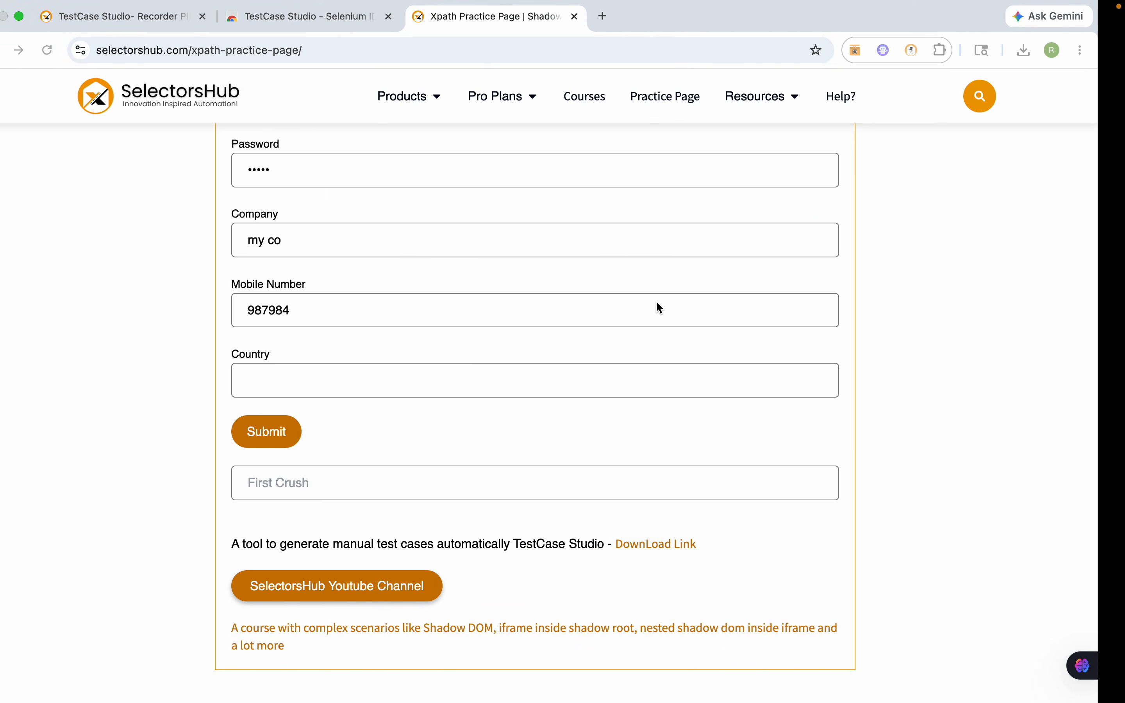
pyautogui.hotkey('ctrl', 'Left')
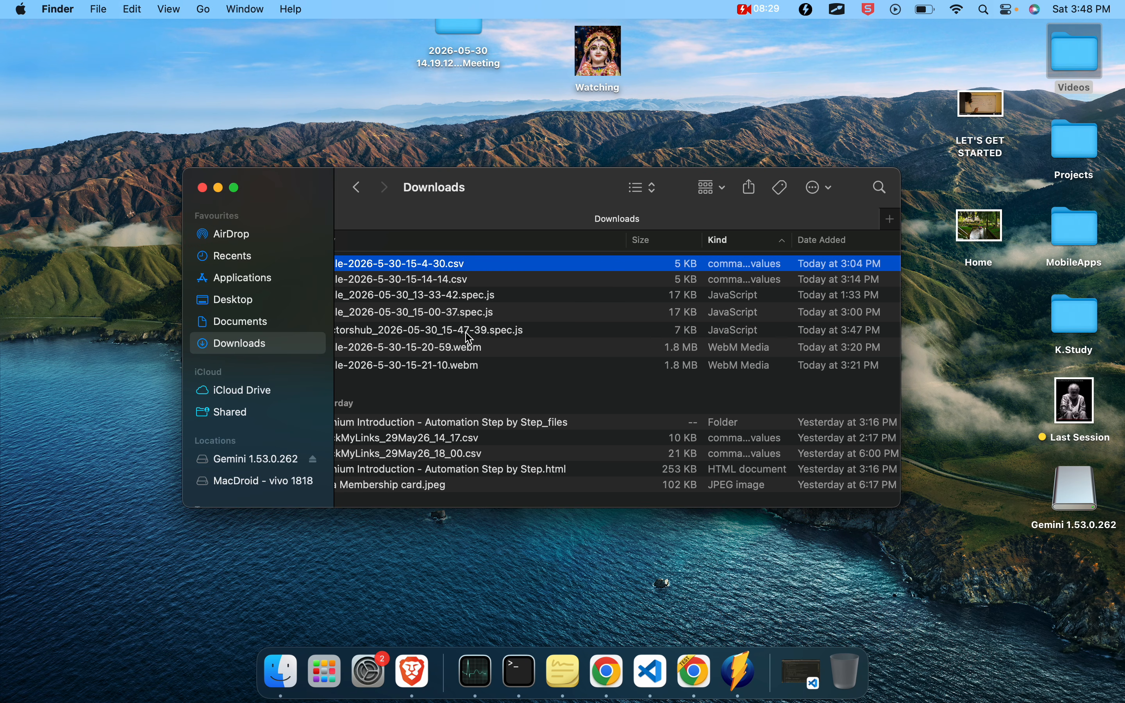
pyautogui.click(469, 330)
pyautogui.rightClick(413, 334)
pyautogui.moveTo(511, 344)
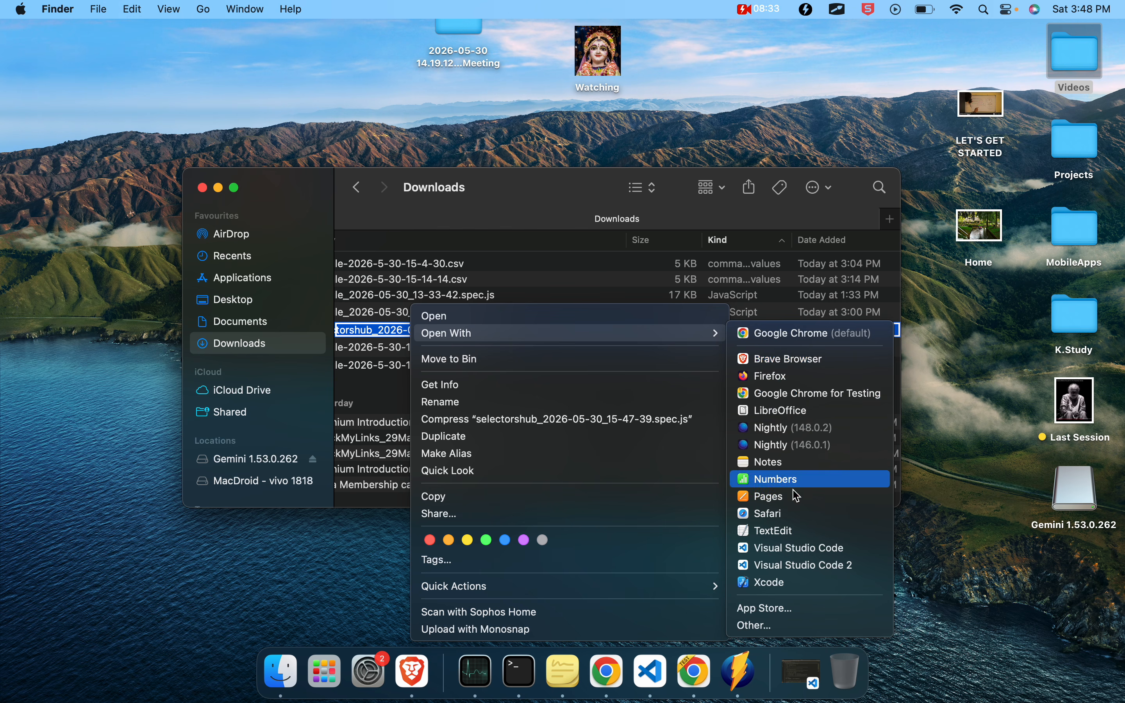
pyautogui.click(803, 566)
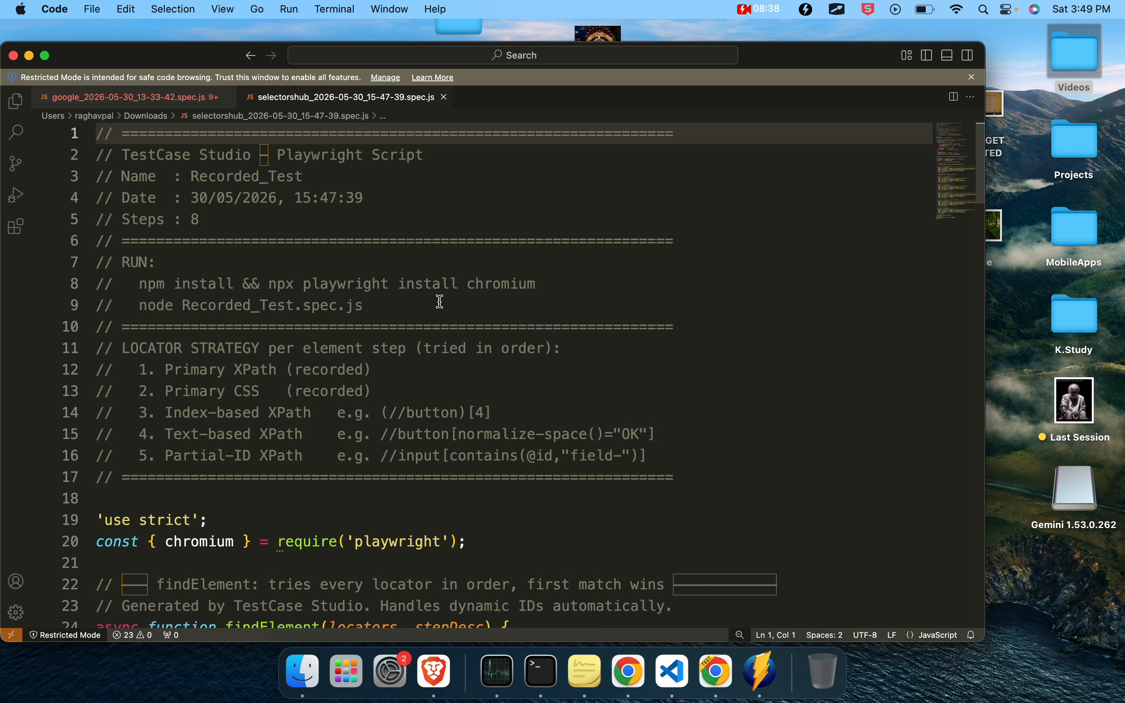
# Reposition the editor window and look through the exported Playwright script
pyautogui.moveTo(174, 49); pyautogui.dragTo(298, 51)
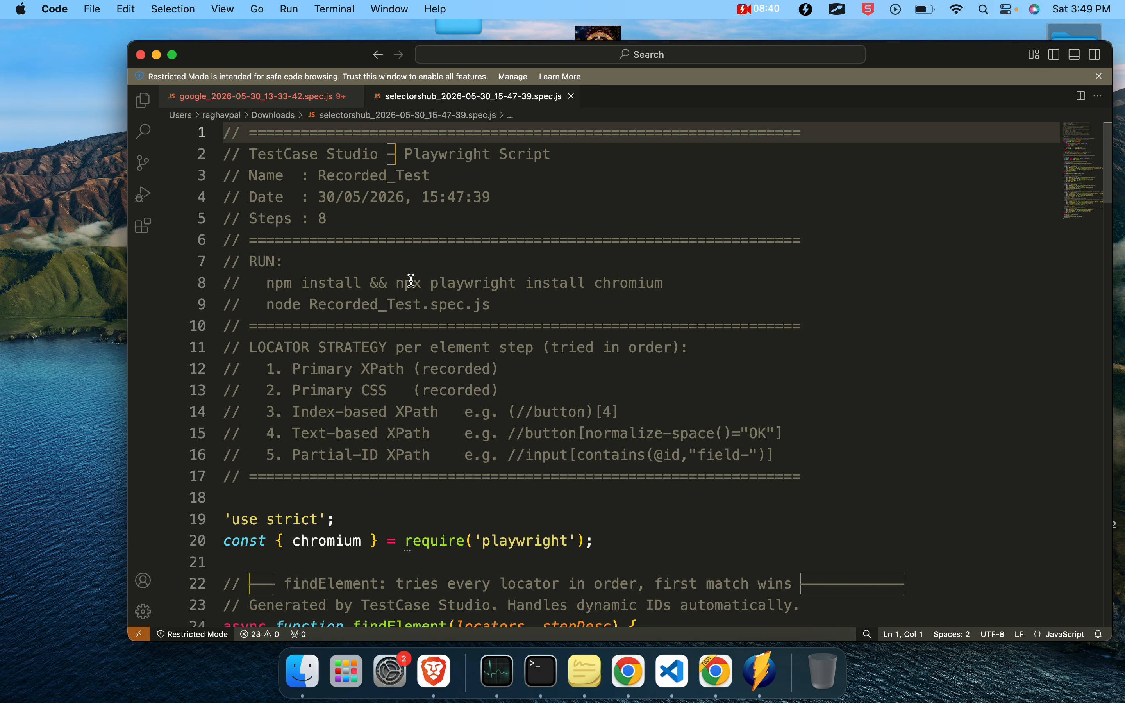
pyautogui.scroll(-15, 410, 280)
pyautogui.scroll(15, 411, 281)
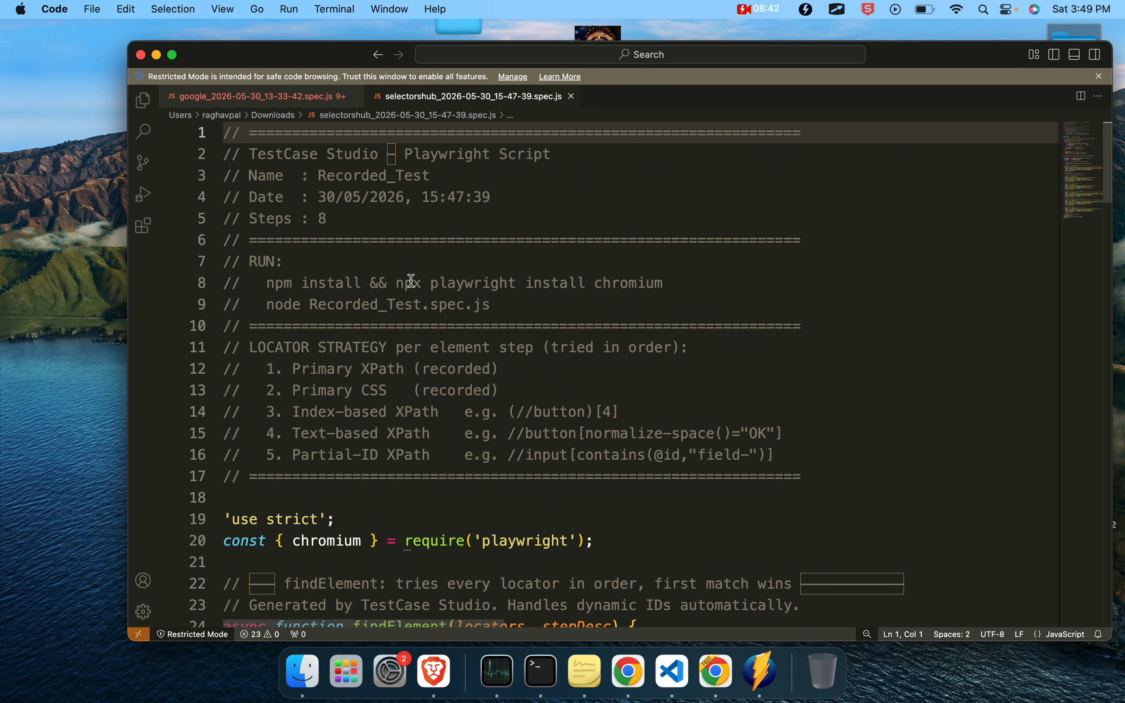
# Switch back to TestCase Studio and review the OS, browser, resolution and time details of the recording
pyautogui.hotkey('ctrl', 'Right')
pyautogui.hotkey('ctrl', 'Right')
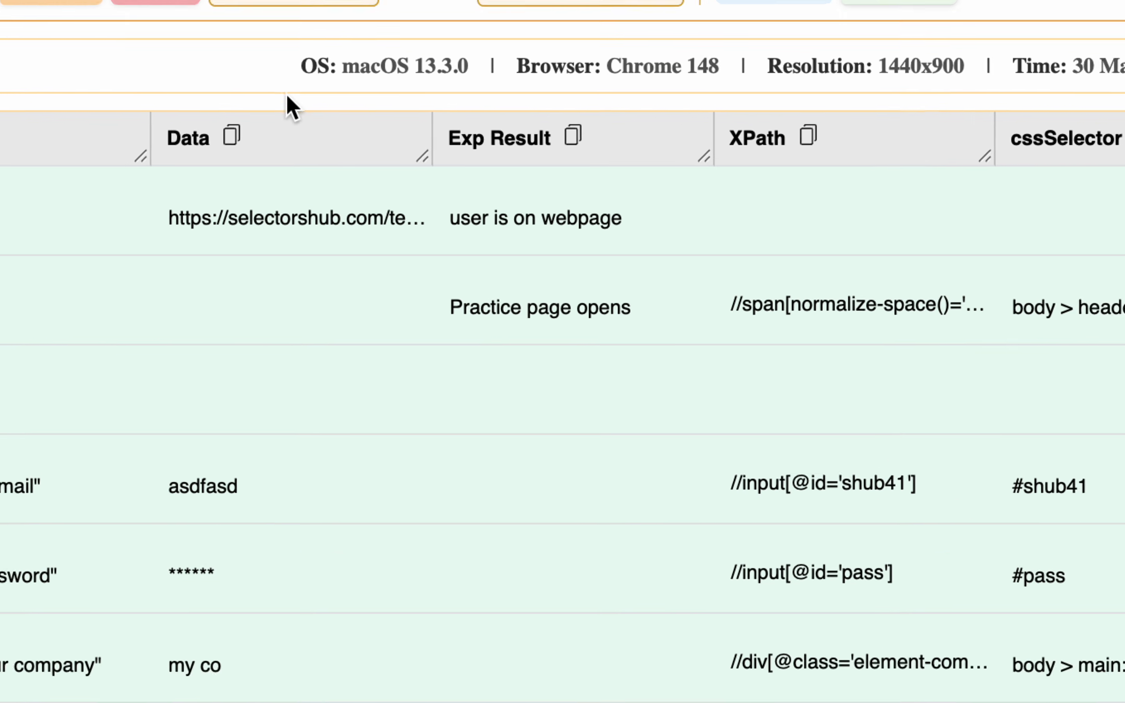
pyautogui.moveTo(288, 34)
pyautogui.mouseDown()
pyautogui.moveTo(617, 108)
pyautogui.moveTo(904, 101)
pyautogui.moveTo(868, 84)
pyautogui.moveTo(1121, 93)
pyautogui.mouseUp()
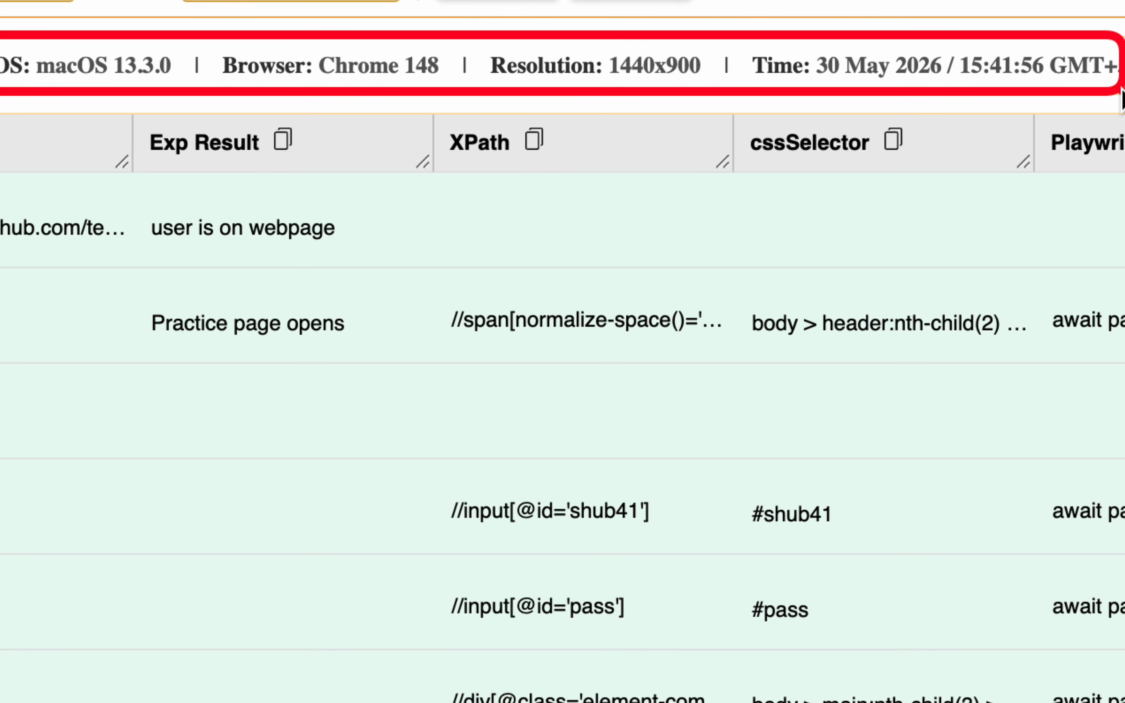
pyautogui.press('Escape')
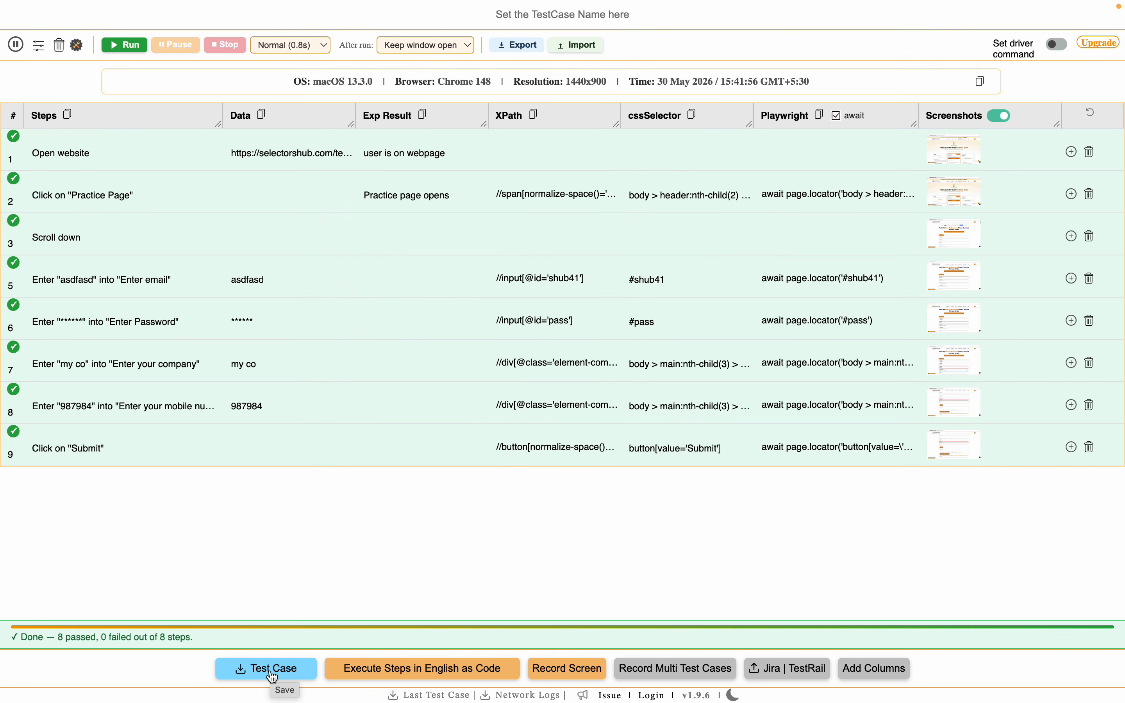
pyautogui.click(320, 637)
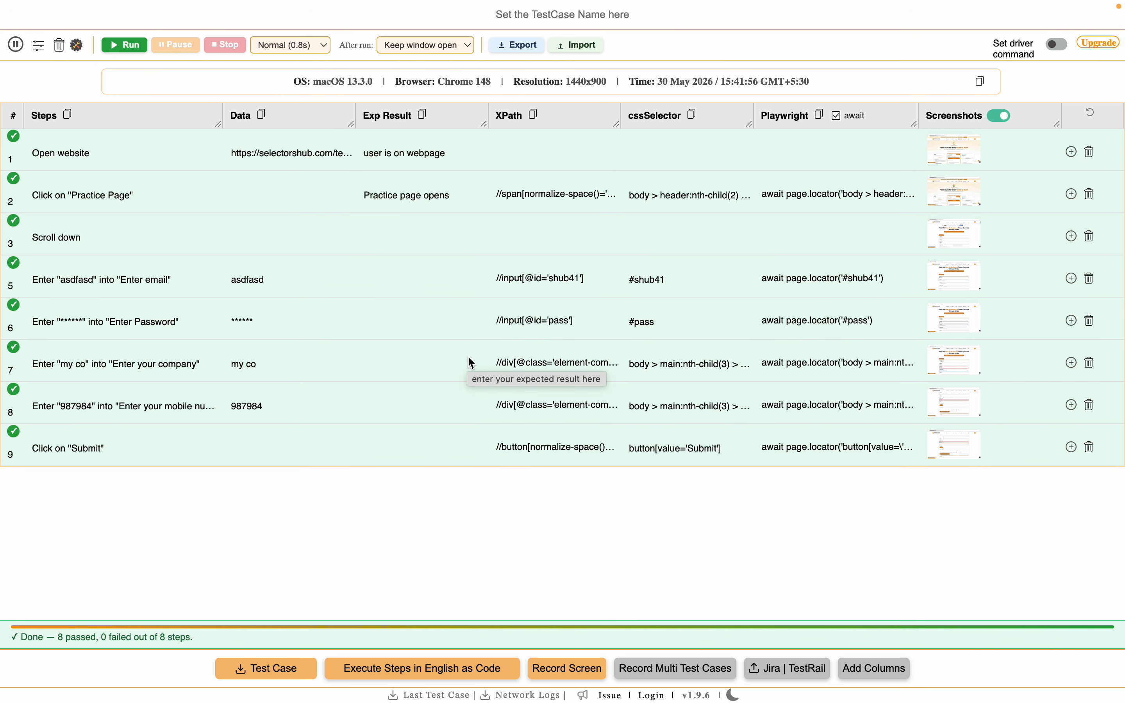
# Switch to Finder's Downloads folder and look over the file names, kinds and dates of today's exported files
pyautogui.hotkey('ctrl', 'Left')
pyautogui.hotkey('ctrl', 'Left')
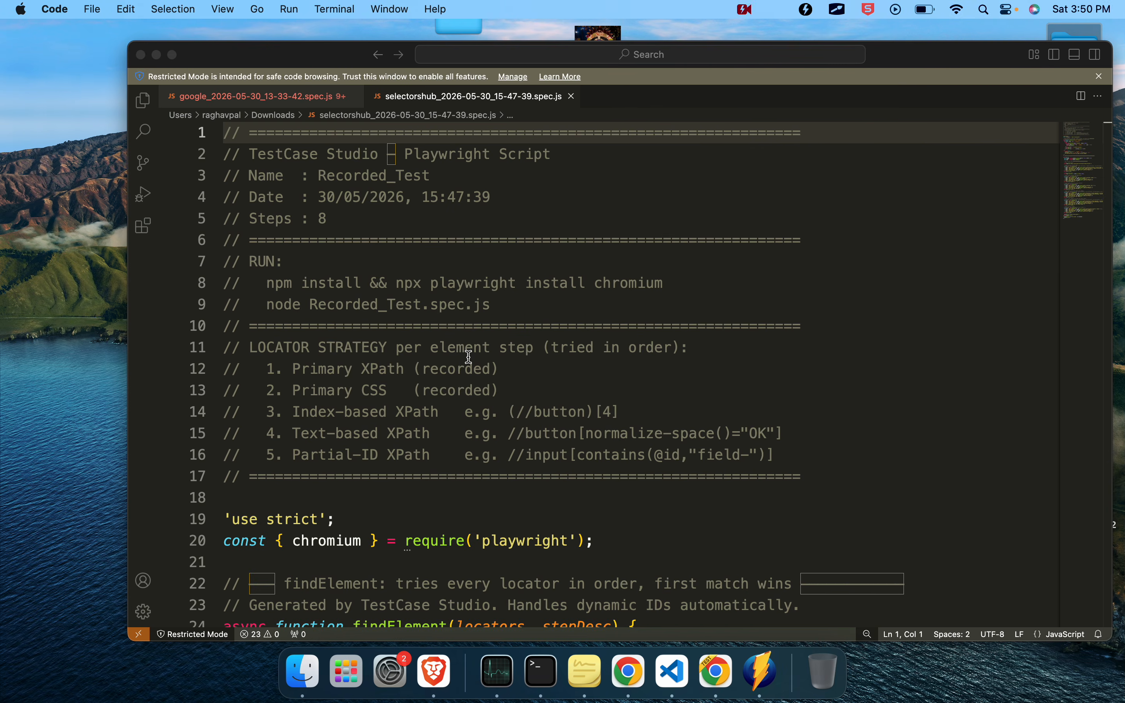
pyautogui.hotkey('ctrl', 'Up')
pyautogui.click(314, 214)
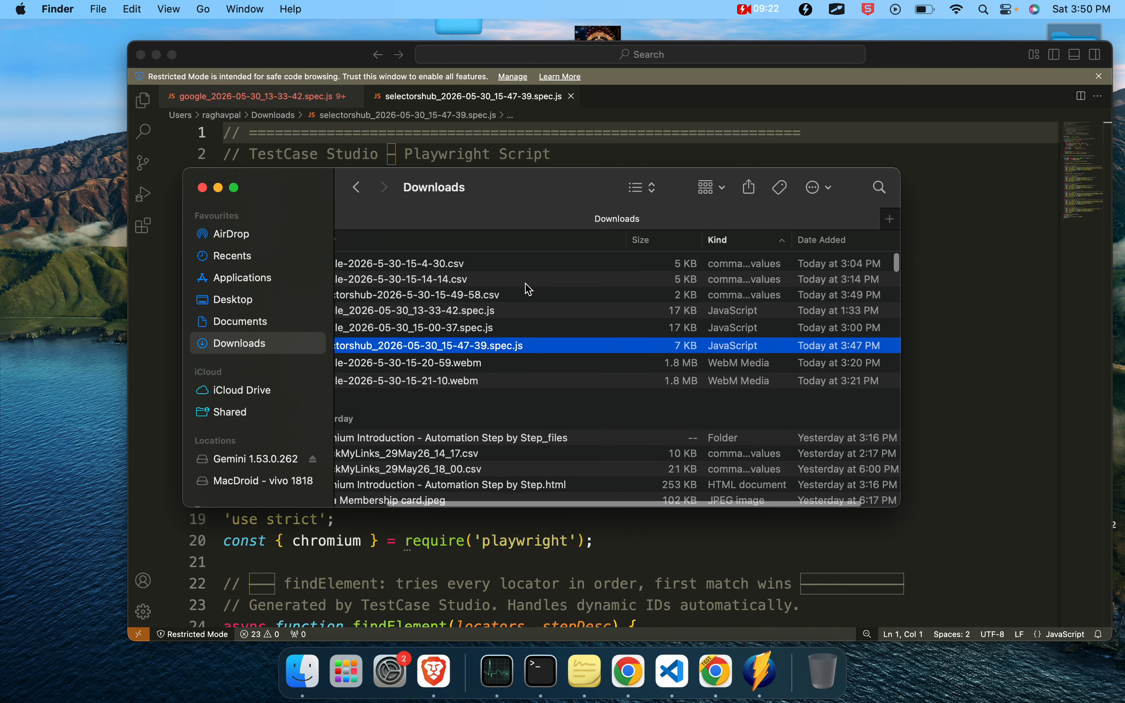
pyautogui.hscroll(-3, 511, 345)
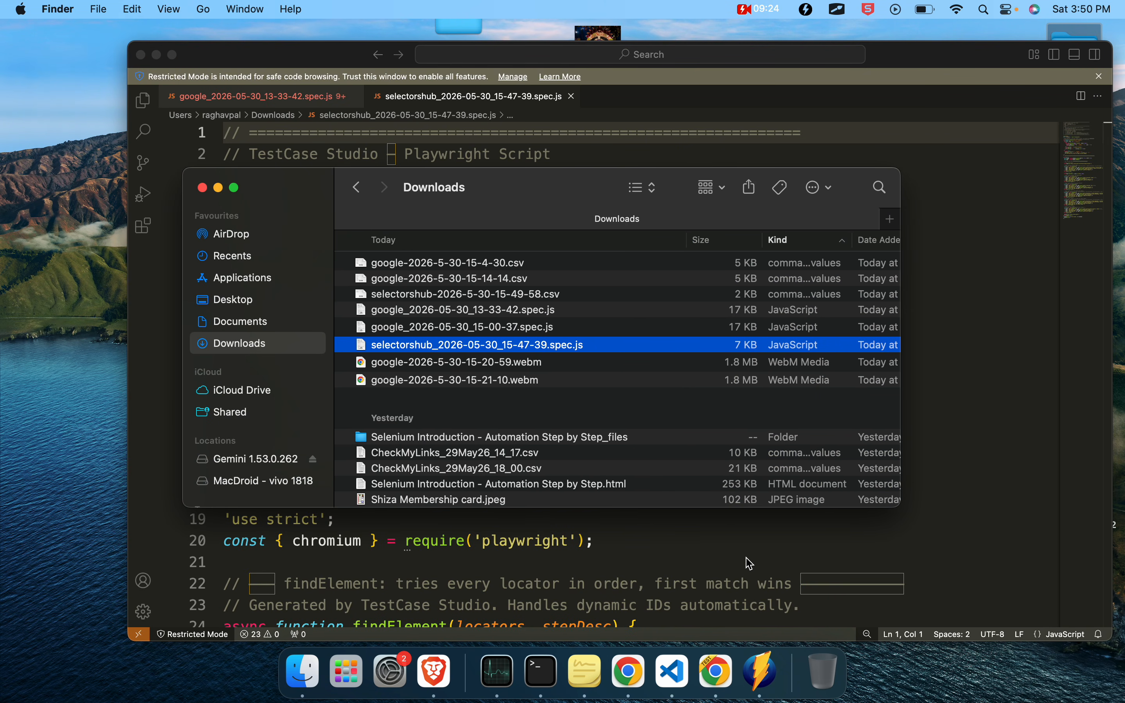
pyautogui.hscroll(3, 617, 279)
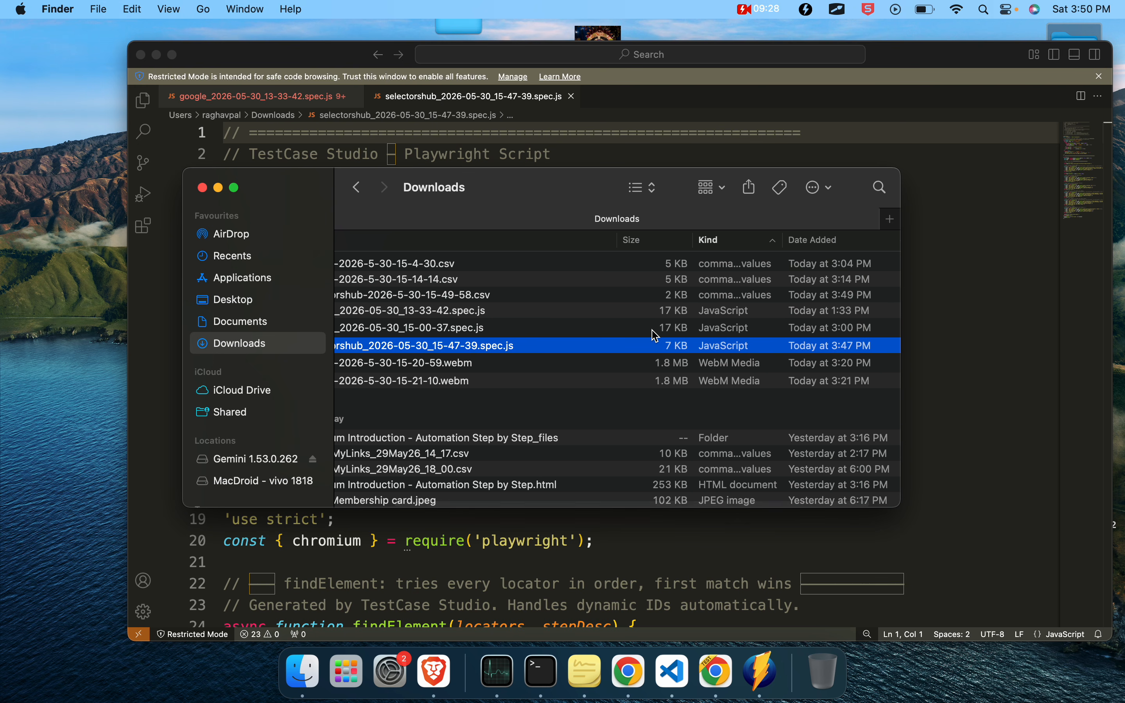
pyautogui.hscroll(-3, 655, 335)
pyautogui.click(563, 296)
pyautogui.hscroll(2, 563, 296)
pyautogui.rightClick(562, 297)
pyautogui.moveTo(644, 325)
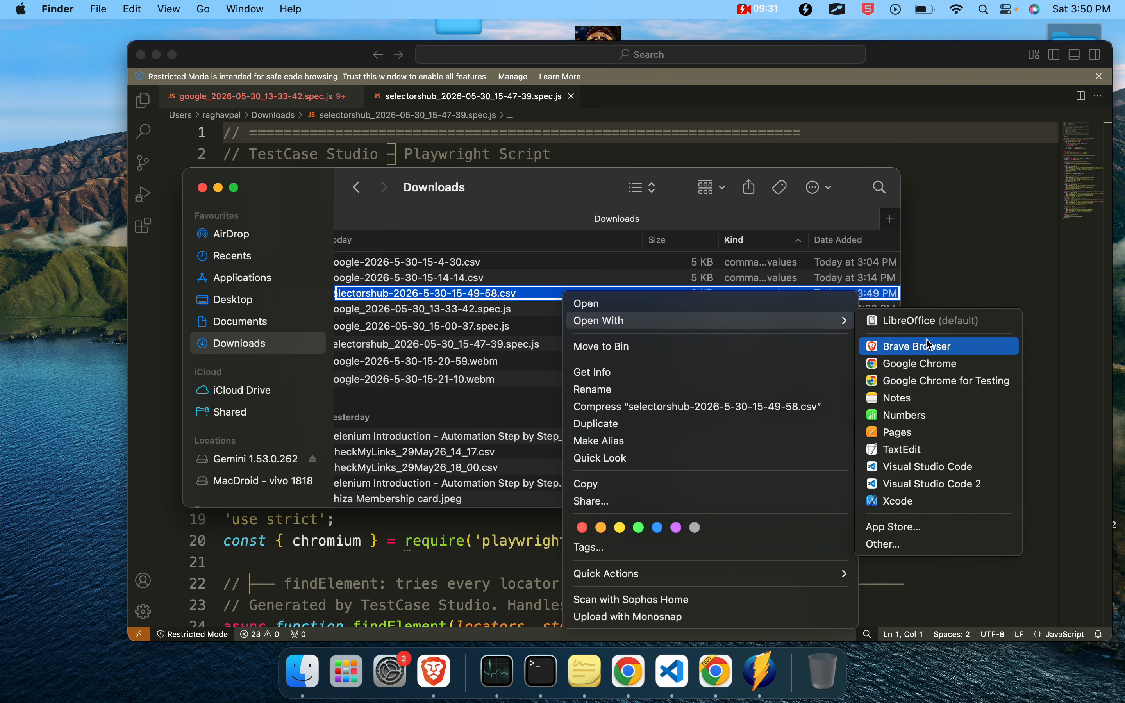
pyautogui.click(920, 324)
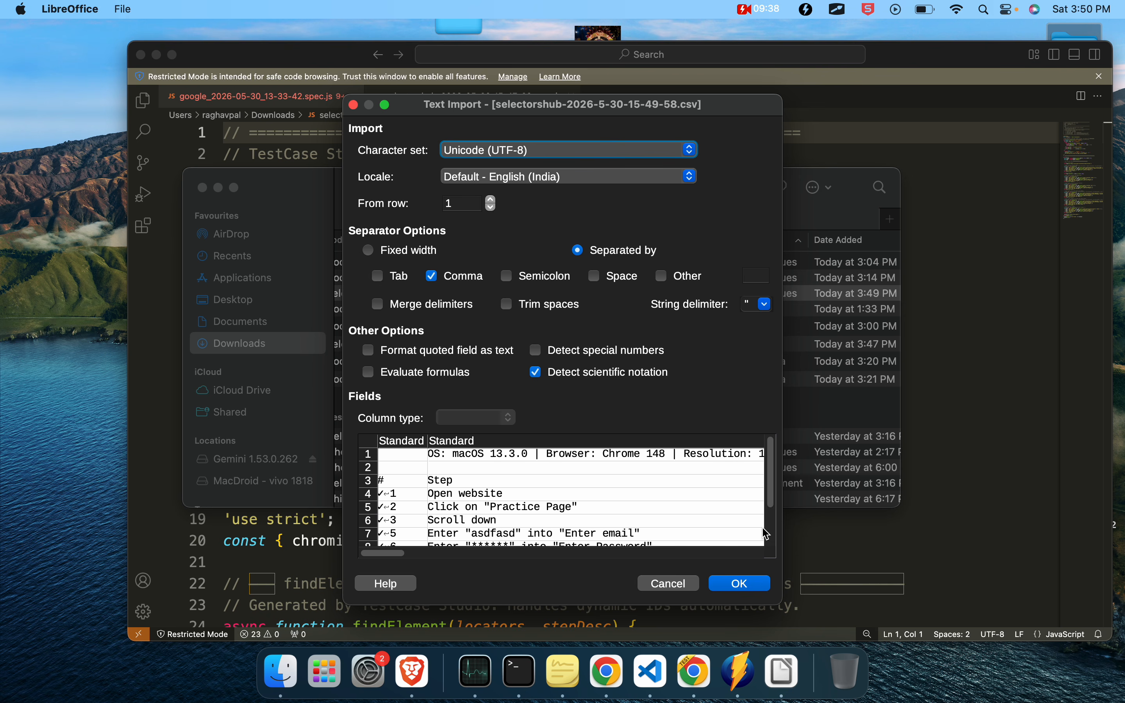
pyautogui.press('Return')
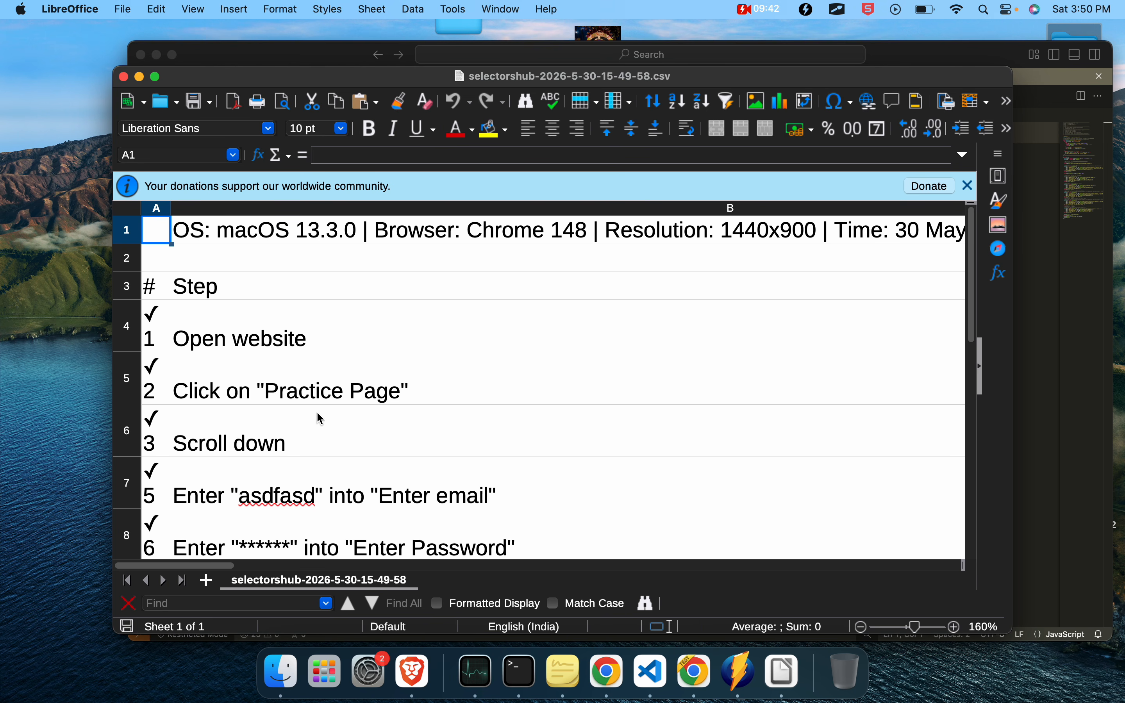
# Look through the exported test case spreadsheet, comparing the recorded steps with their XPath and cssSelector columns
pyautogui.hscroll(5, 303, 412)
pyautogui.hscroll(-5, 303, 412)
pyautogui.click(257, 295)
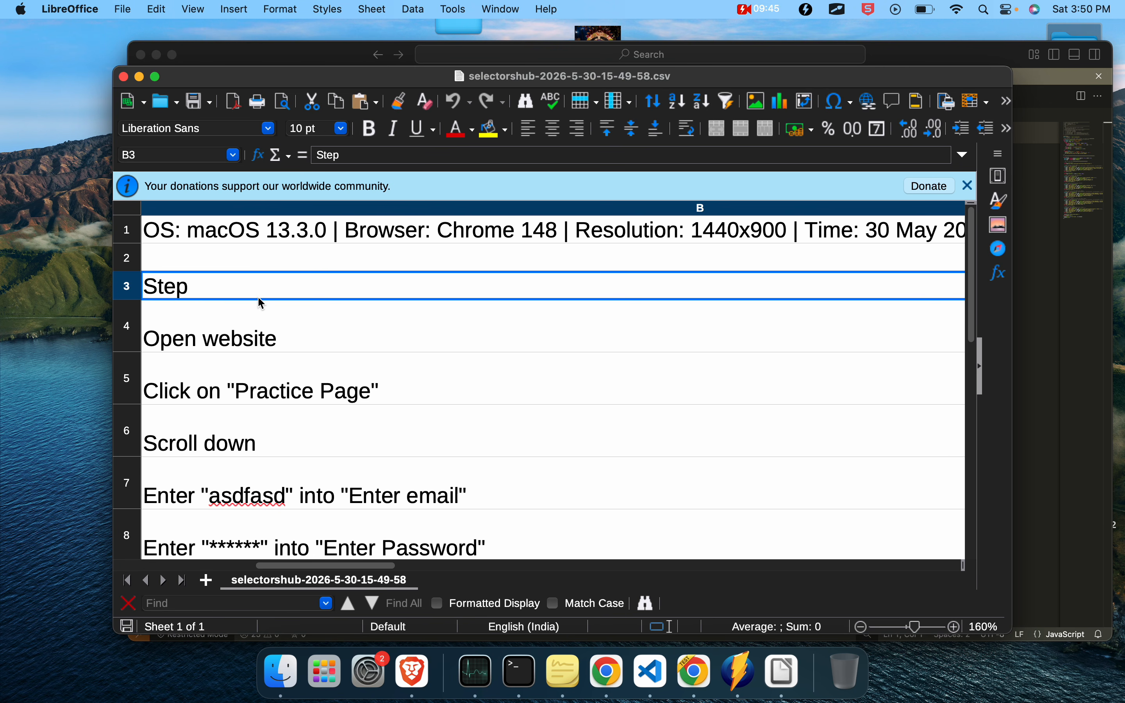
pyautogui.click(273, 362)
pyautogui.hscroll(3, 273, 362)
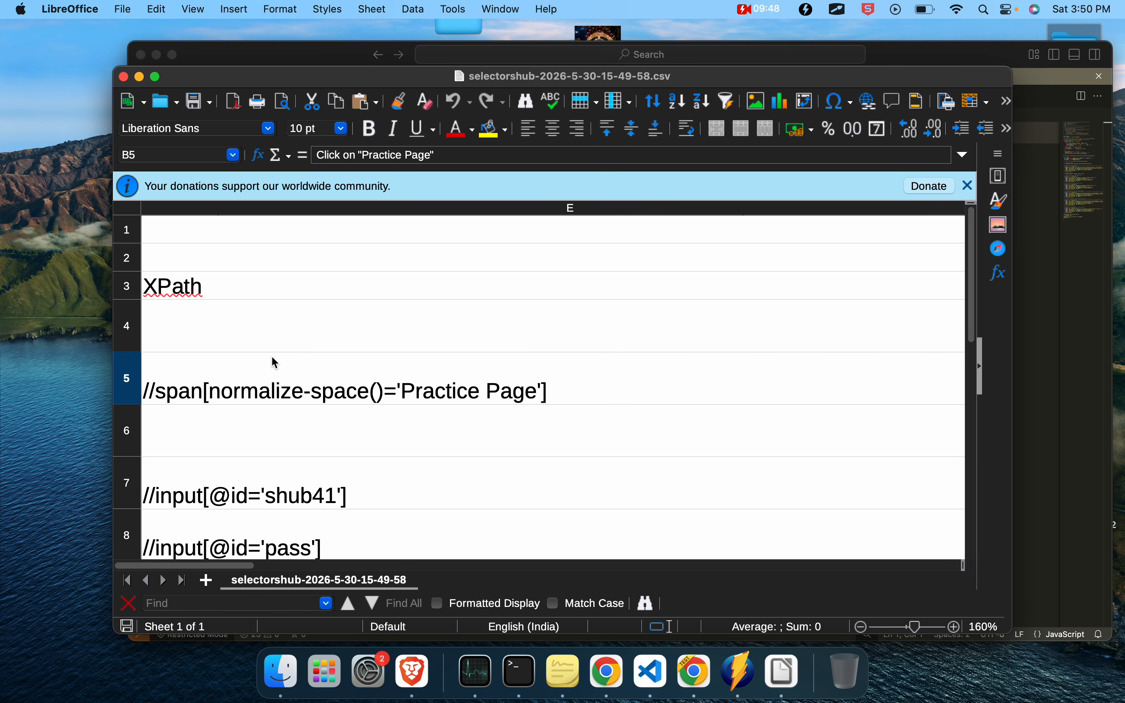
pyautogui.hscroll(-5, 272, 359)
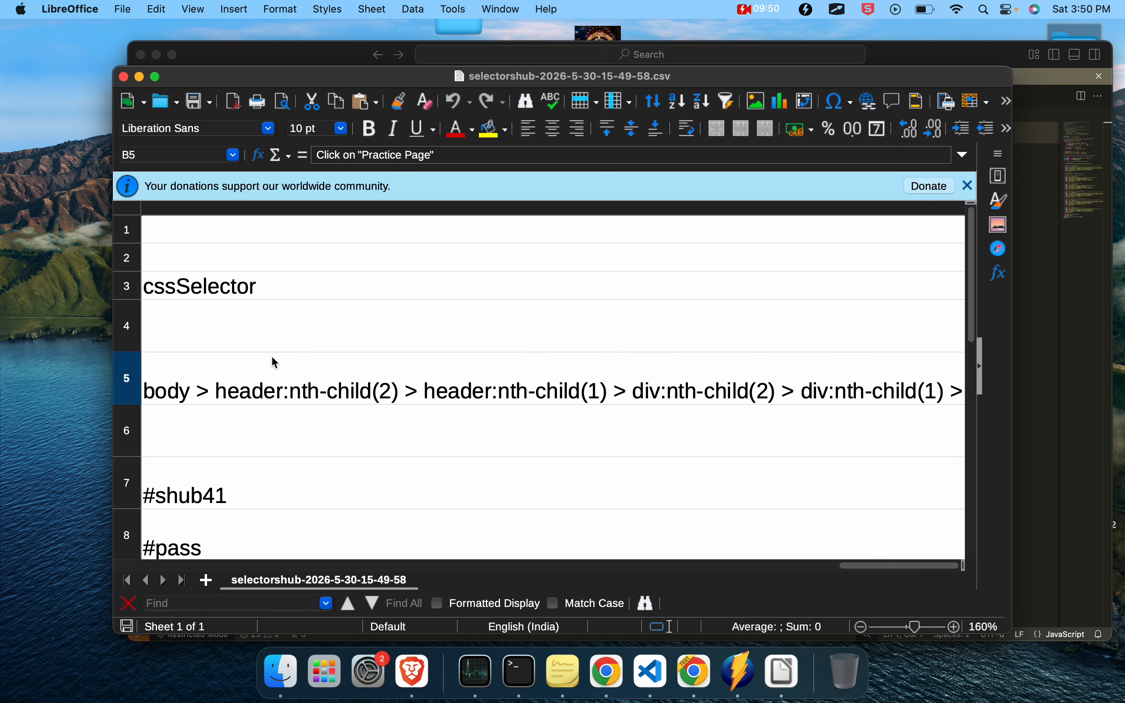
pyautogui.hscroll(-2, 270, 355)
pyautogui.hscroll(2, 251, 302)
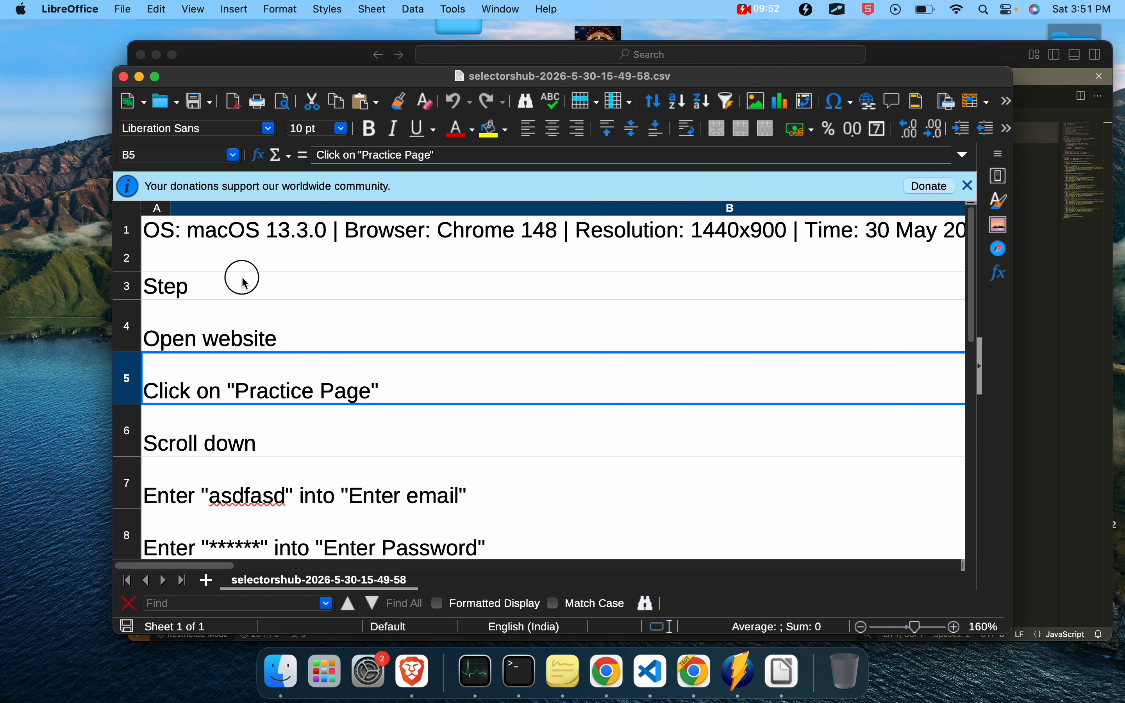
# Go through the column headings in row 3 from Step across to the last one and return to column A
pyautogui.click(242, 276)
pyautogui.press('Right')
pyautogui.press('Right')
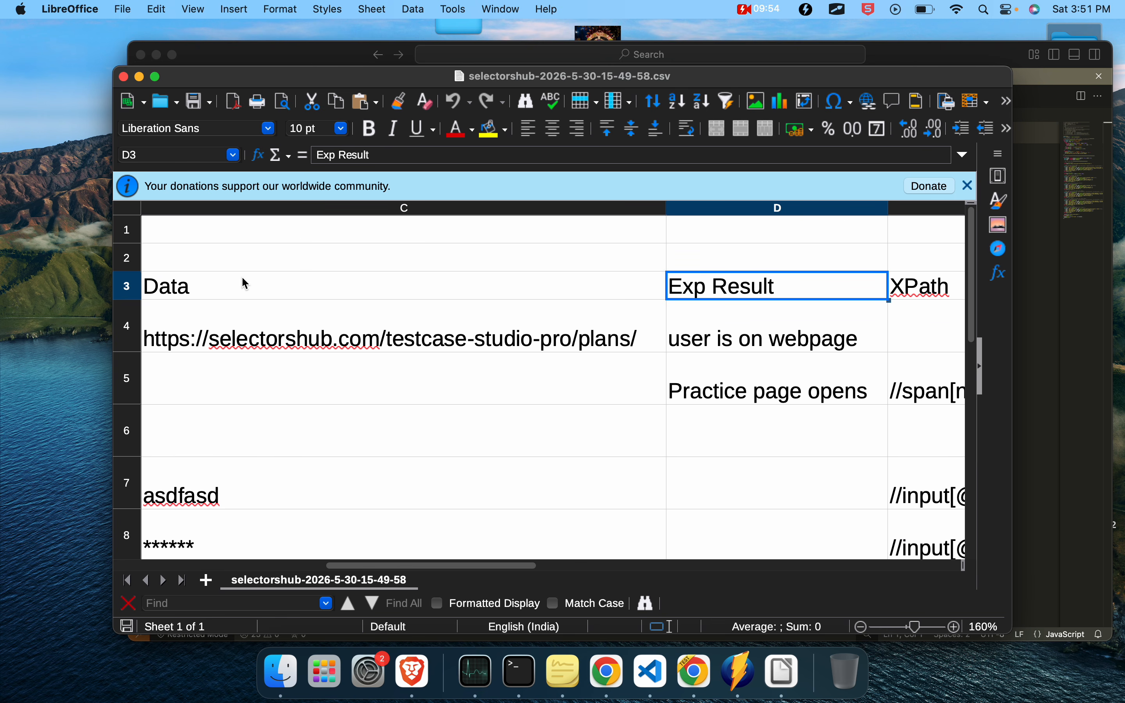
pyautogui.press('Right')
pyautogui.press('Right')
pyautogui.press('Right')
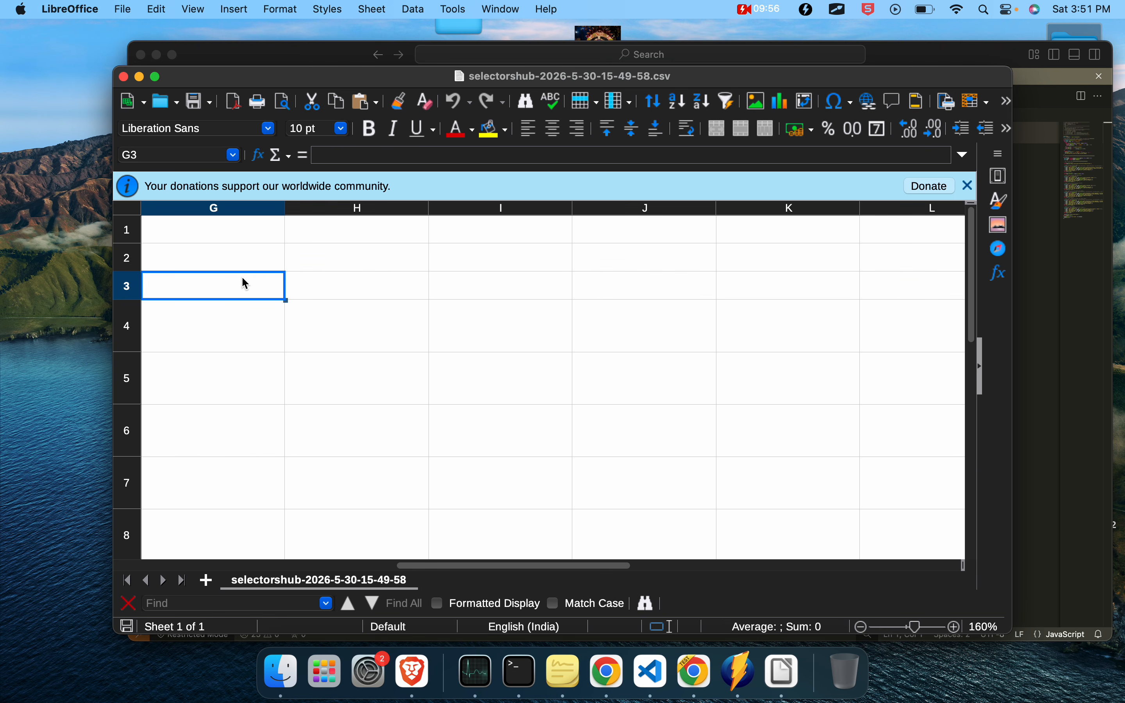
pyautogui.press('Left')
pyautogui.press('Home')
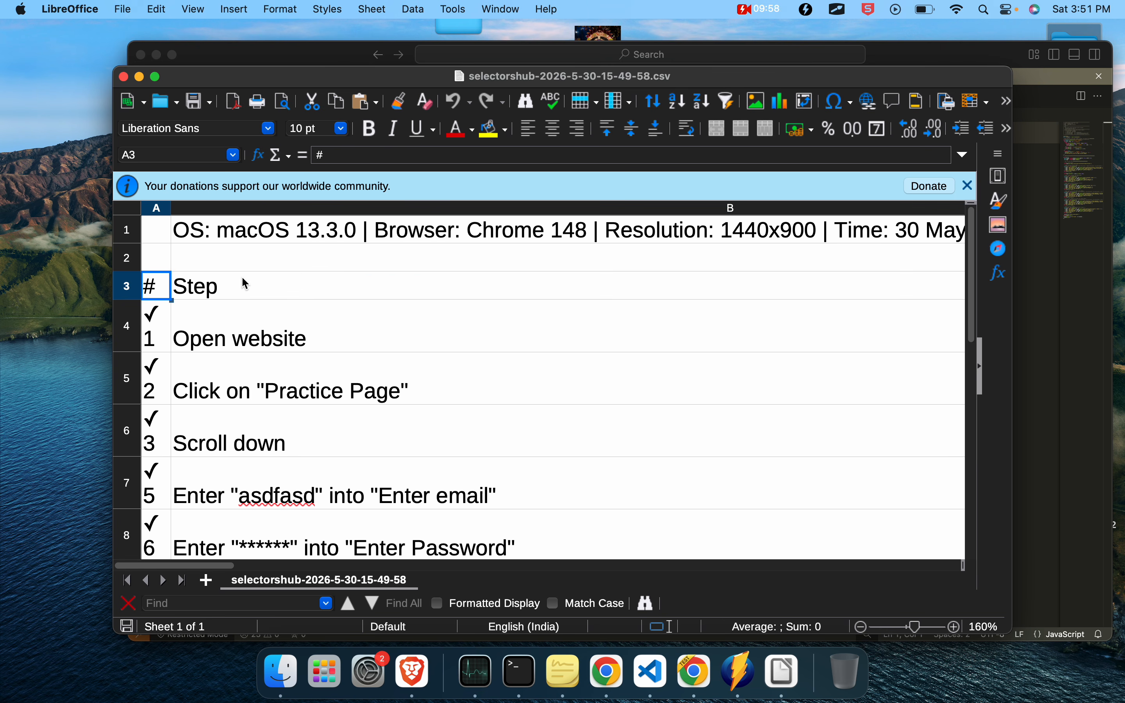
# Switch back to TestCase Studio and start a screen recording that shares the entire screen
pyautogui.hotkey('ctrl', 'Right')
pyautogui.hotkey('ctrl', 'Right')
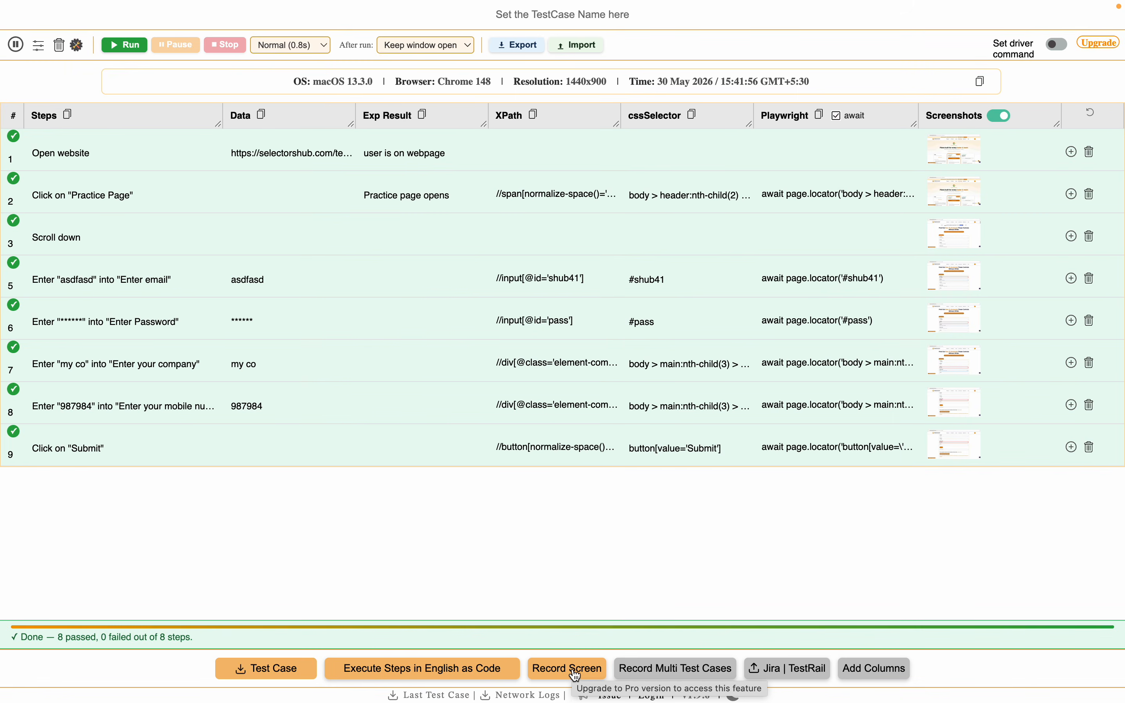
pyautogui.click(571, 673)
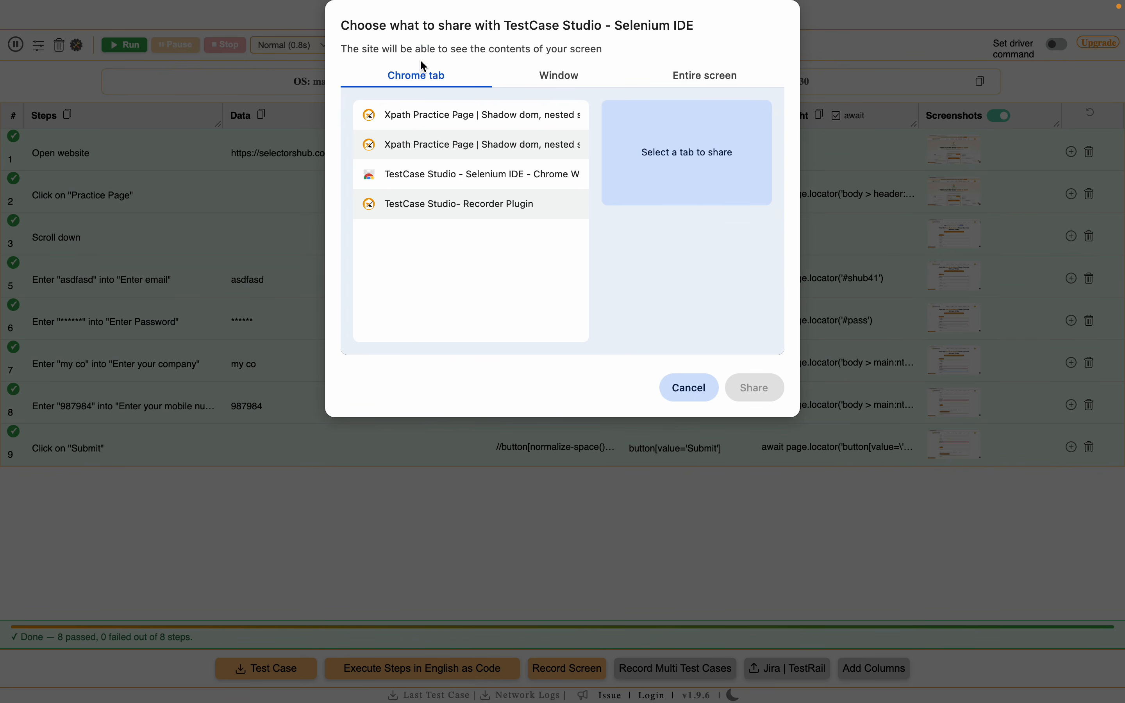
pyautogui.click(555, 84)
pyautogui.click(700, 85)
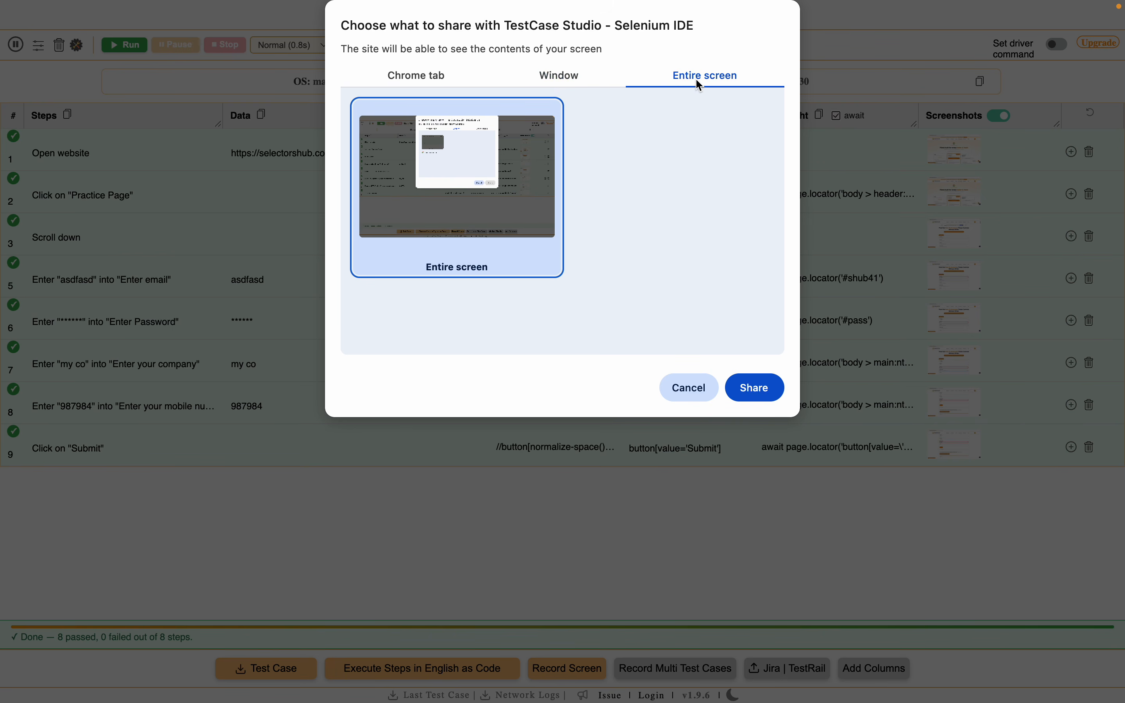
pyautogui.click(752, 395)
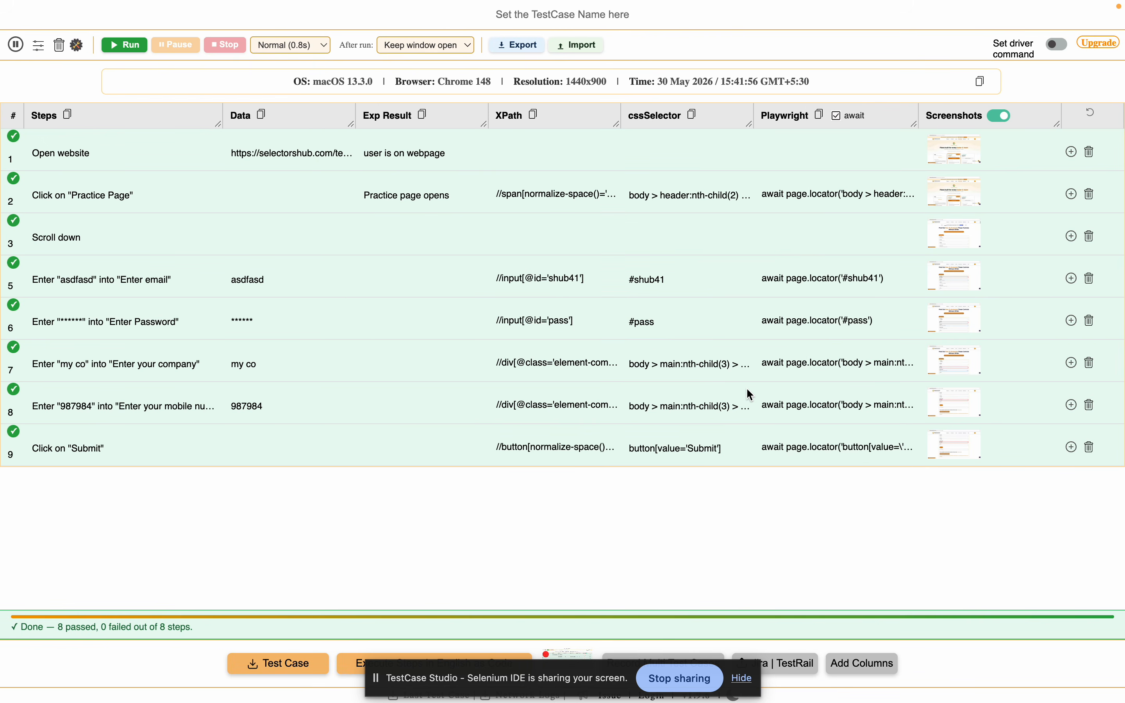
# Record a brief switch to the XPath practice page and back to TestCase Studio, and stop sharing the screen
pyautogui.hotkey('ctrl', 'Right')
pyautogui.hotkey('ctrl', 'Left')
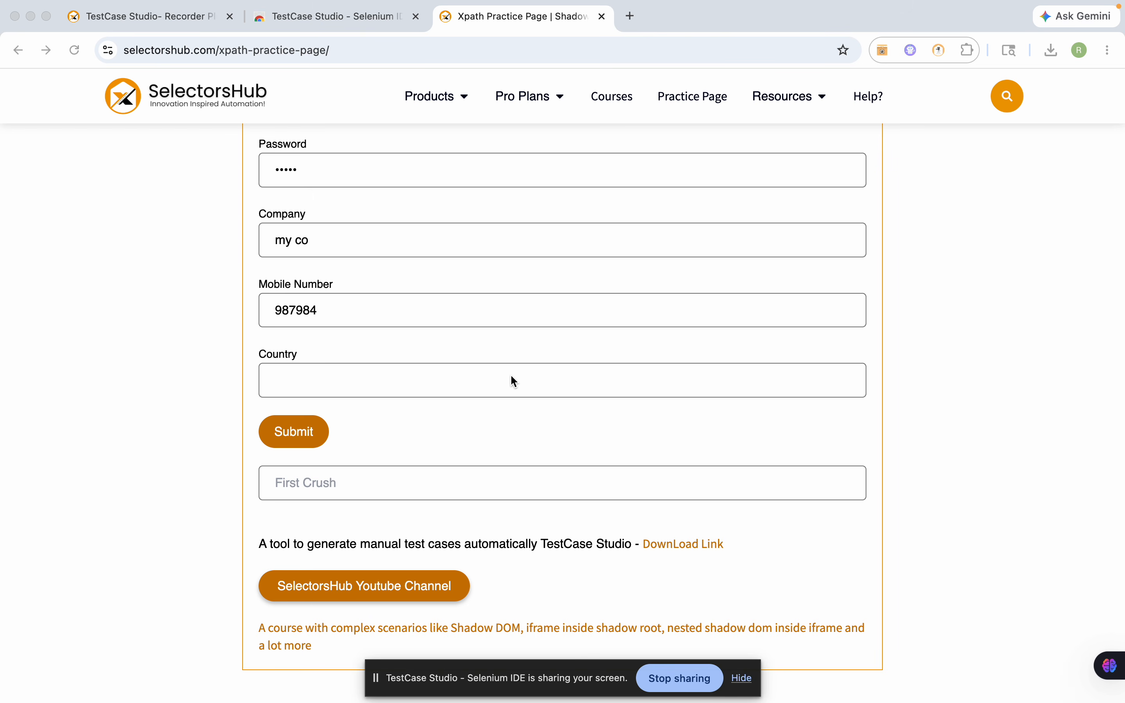
pyautogui.hotkey('ctrl', 'Left')
pyautogui.hotkey('ctrl', 'Right')
pyautogui.hotkey('ctrl', 'Right')
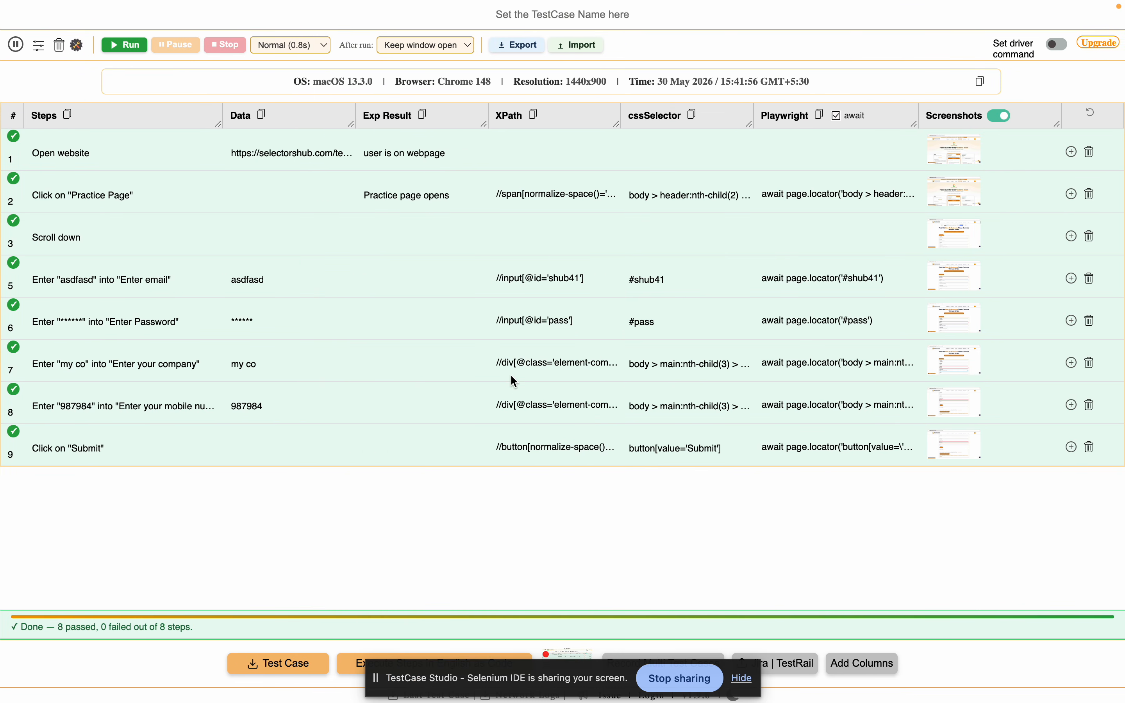
pyautogui.click(691, 682)
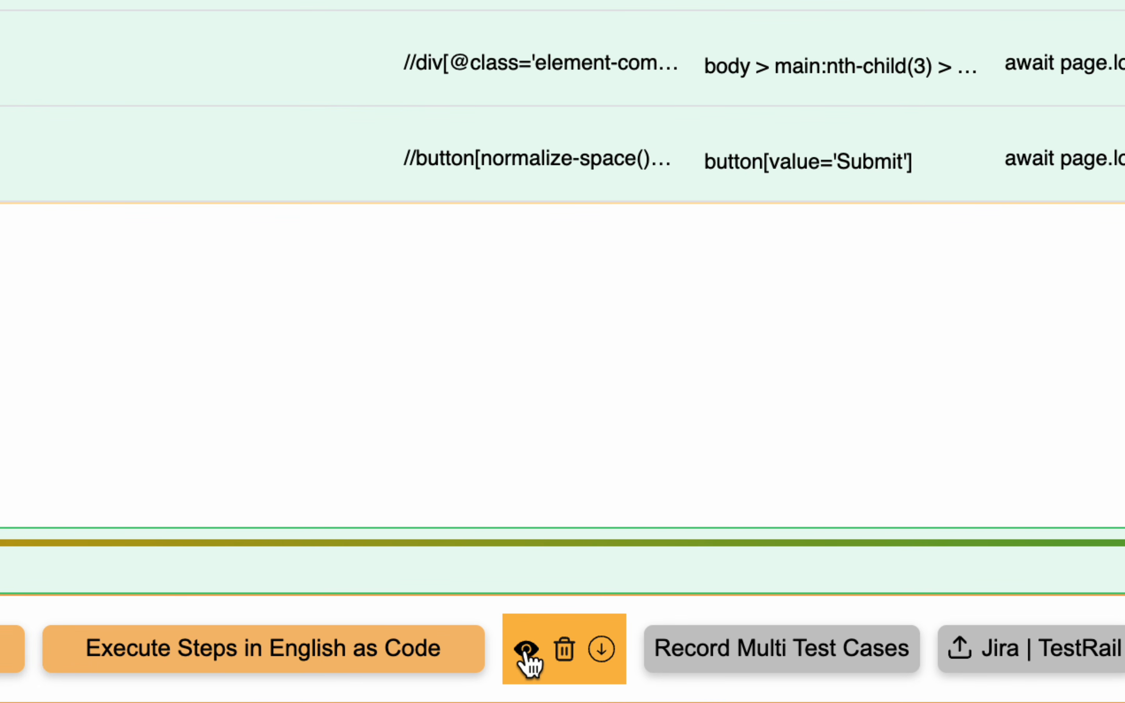
# Download the screen recording, play it in the Recorded Video viewer and close the viewer
pyautogui.click(602, 651)
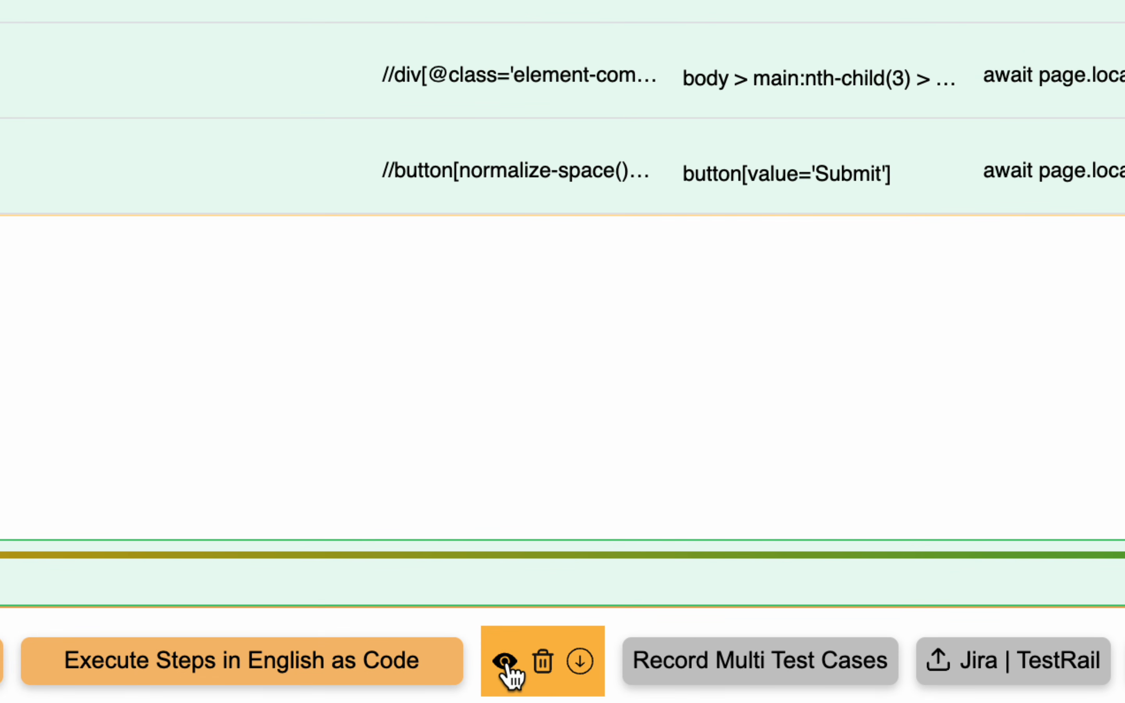
pyautogui.click(506, 660)
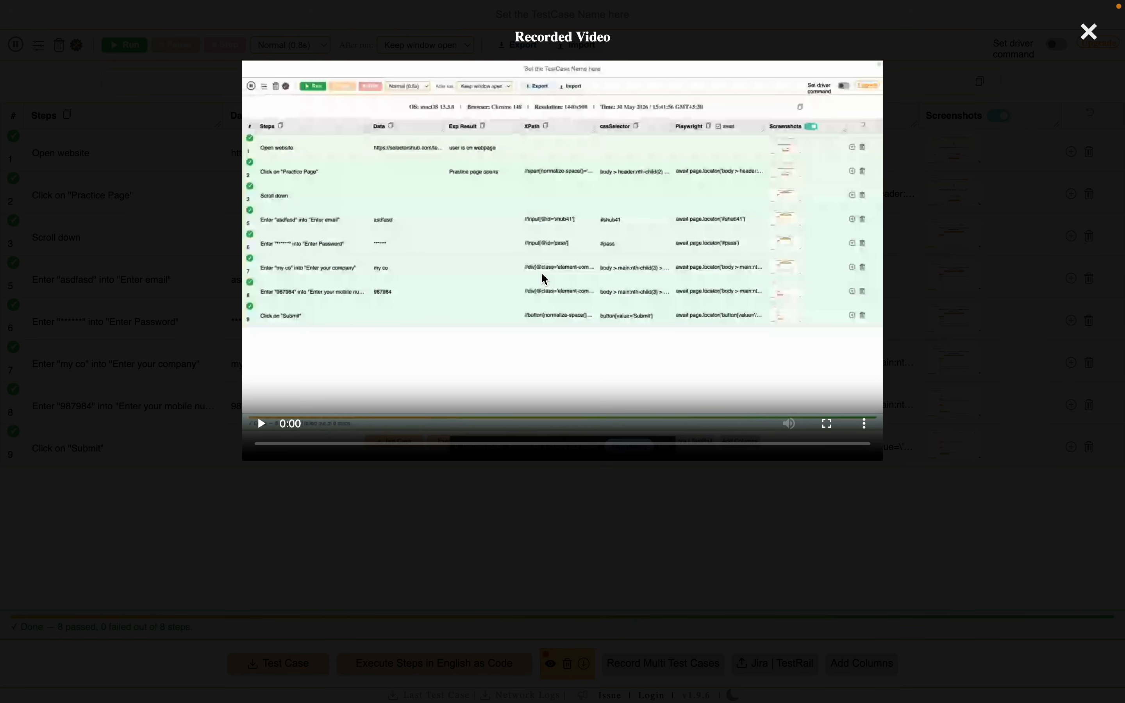
pyautogui.click(261, 424)
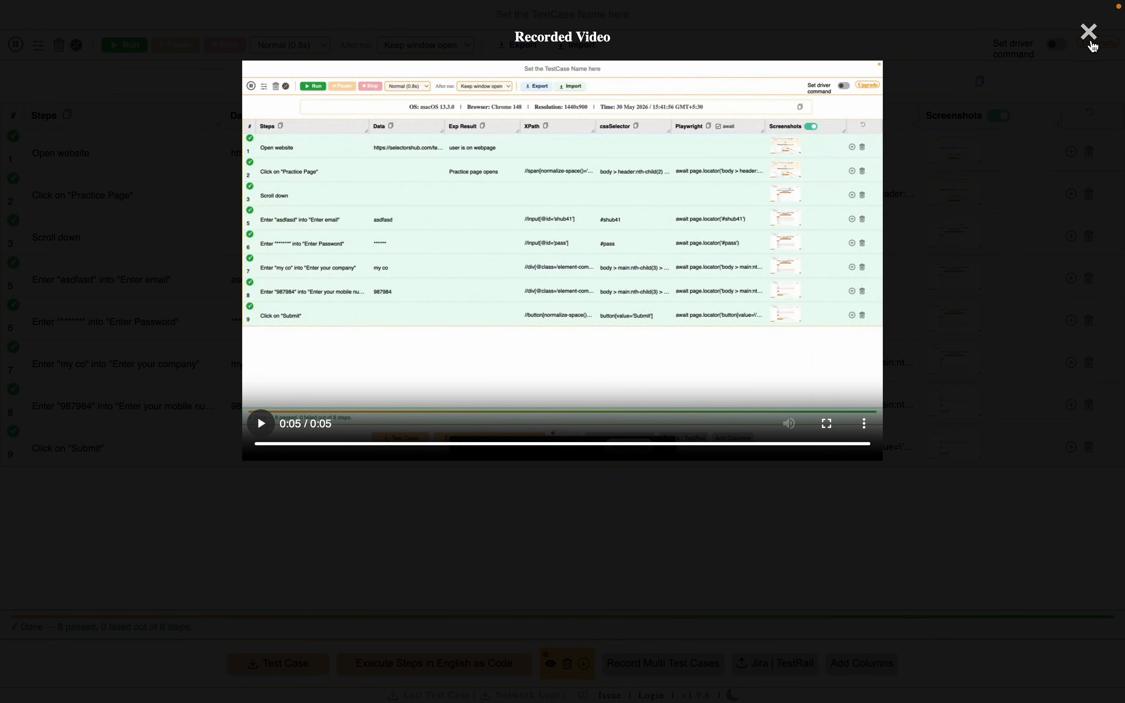
pyautogui.click(1091, 34)
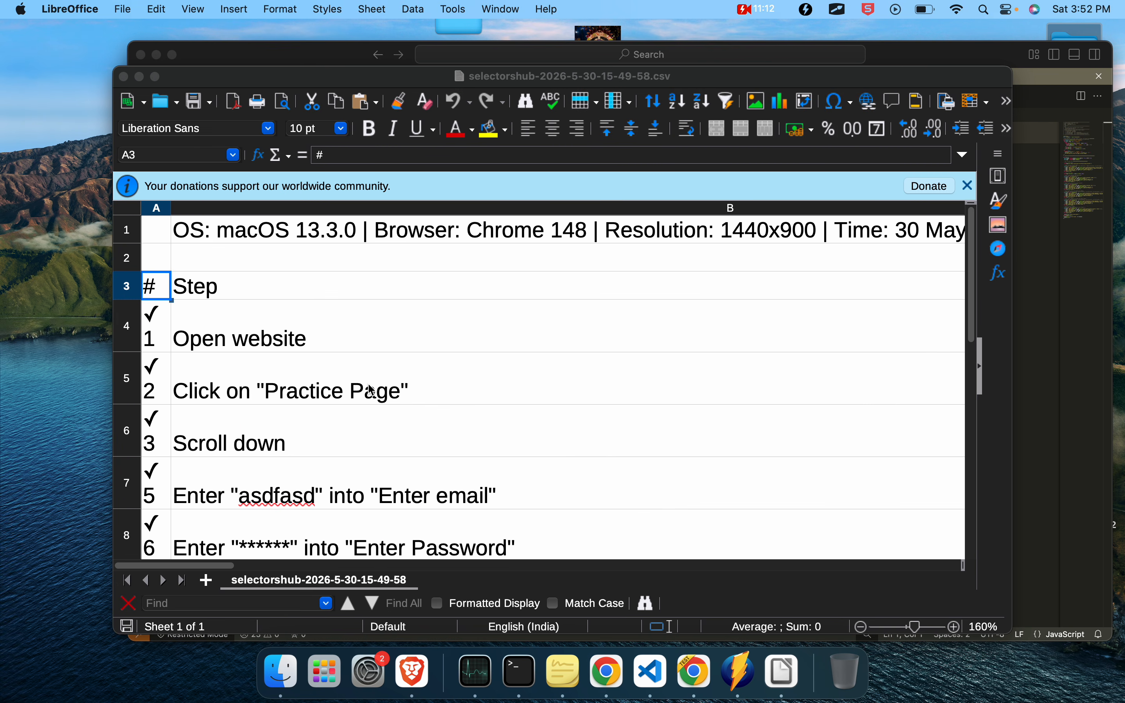
pyautogui.hotkey('ctrl', 'Up')
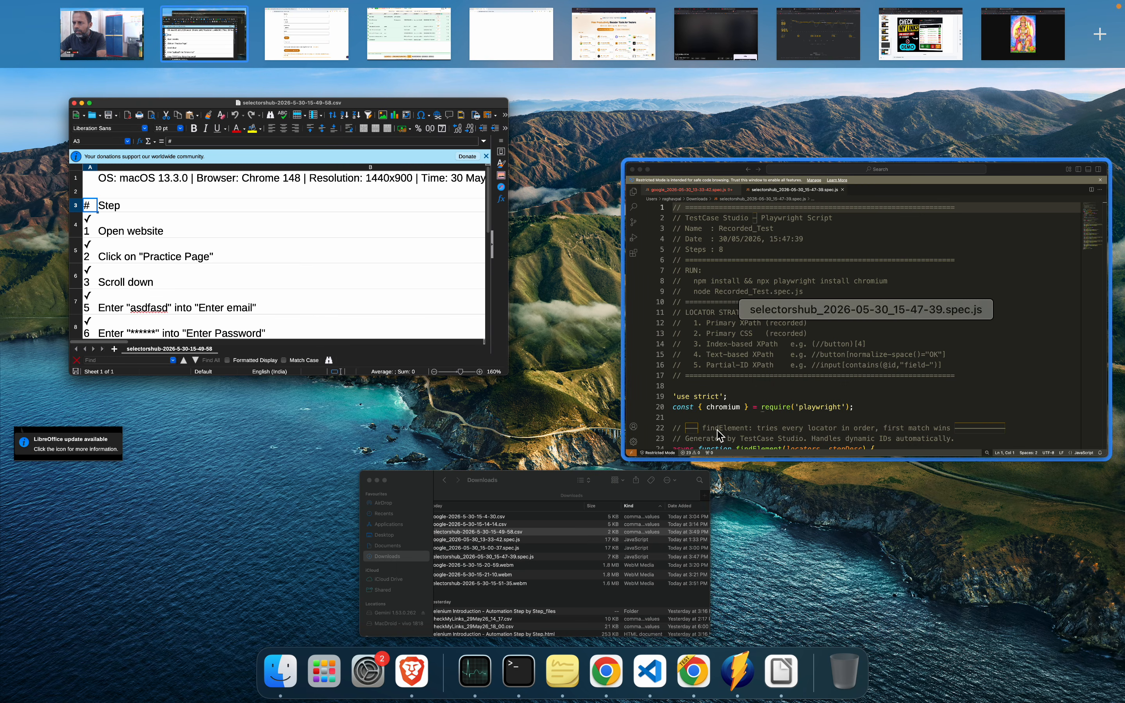
pyautogui.click(542, 547)
pyautogui.hscroll(1, 565, 327)
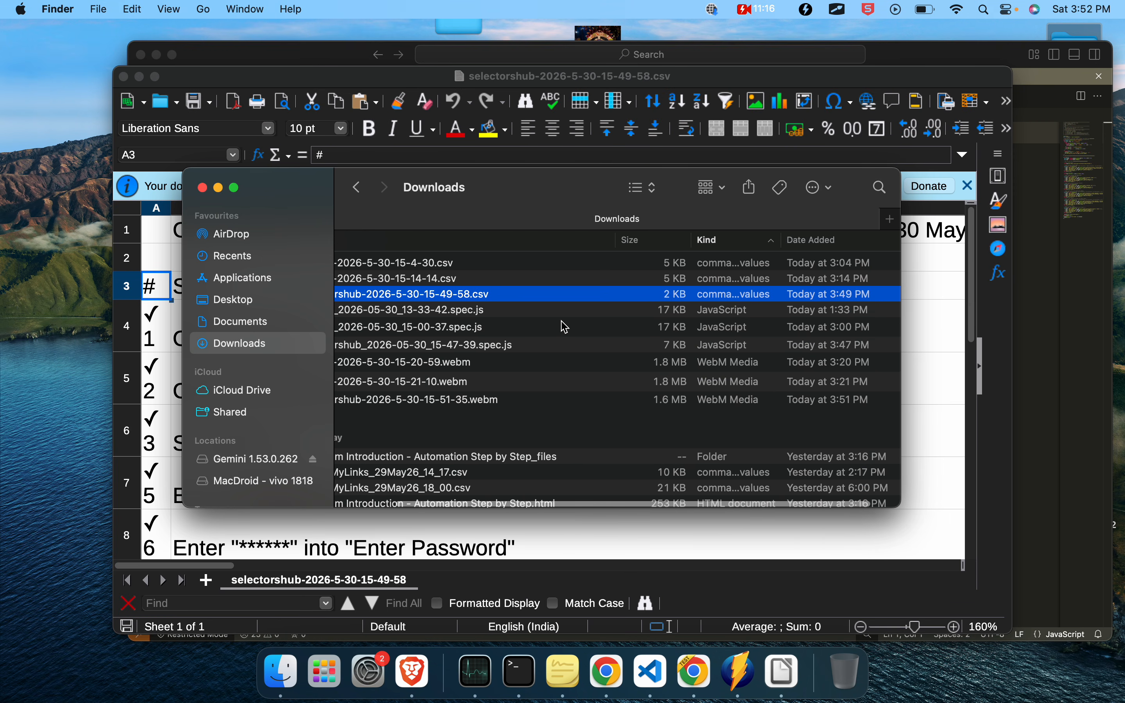
pyautogui.hscroll(-1, 565, 327)
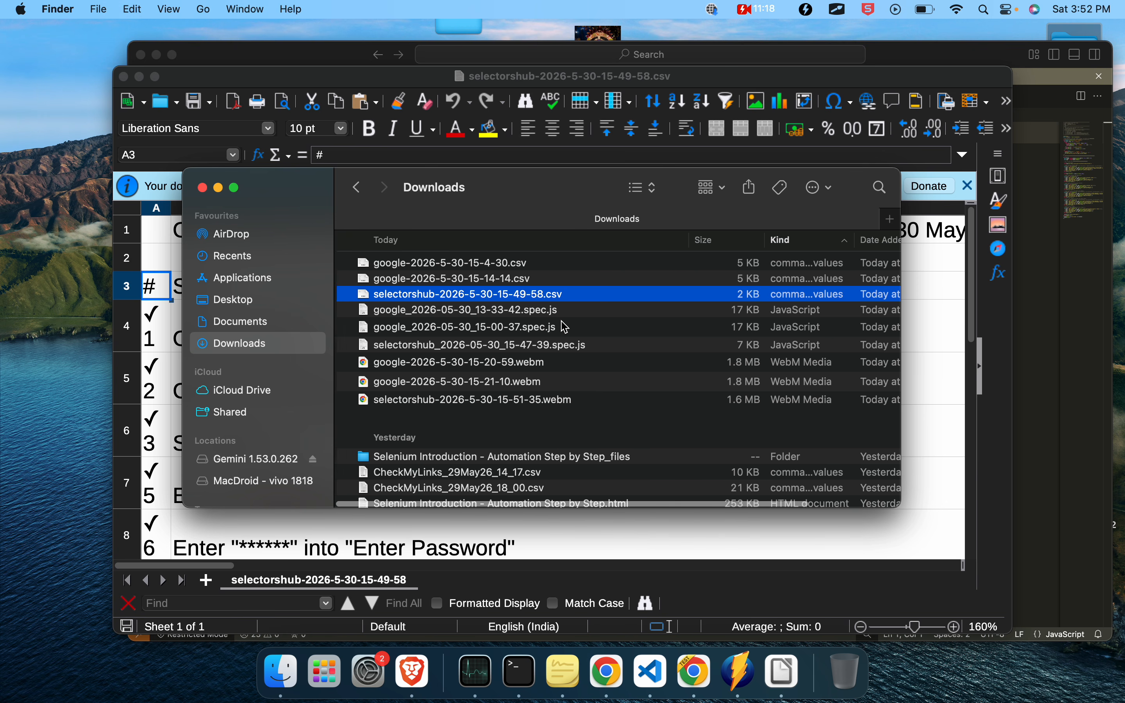
pyautogui.click(508, 399)
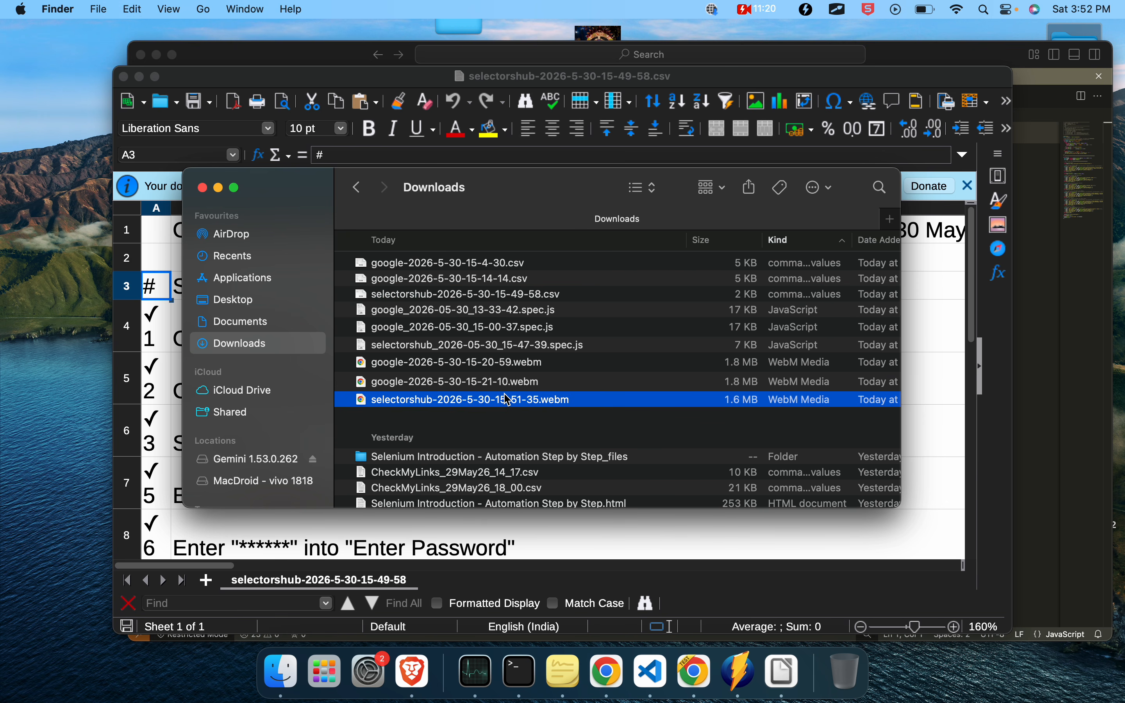
pyautogui.hotkey('ctrl', 'Right')
pyautogui.hotkey('ctrl', 'Right')
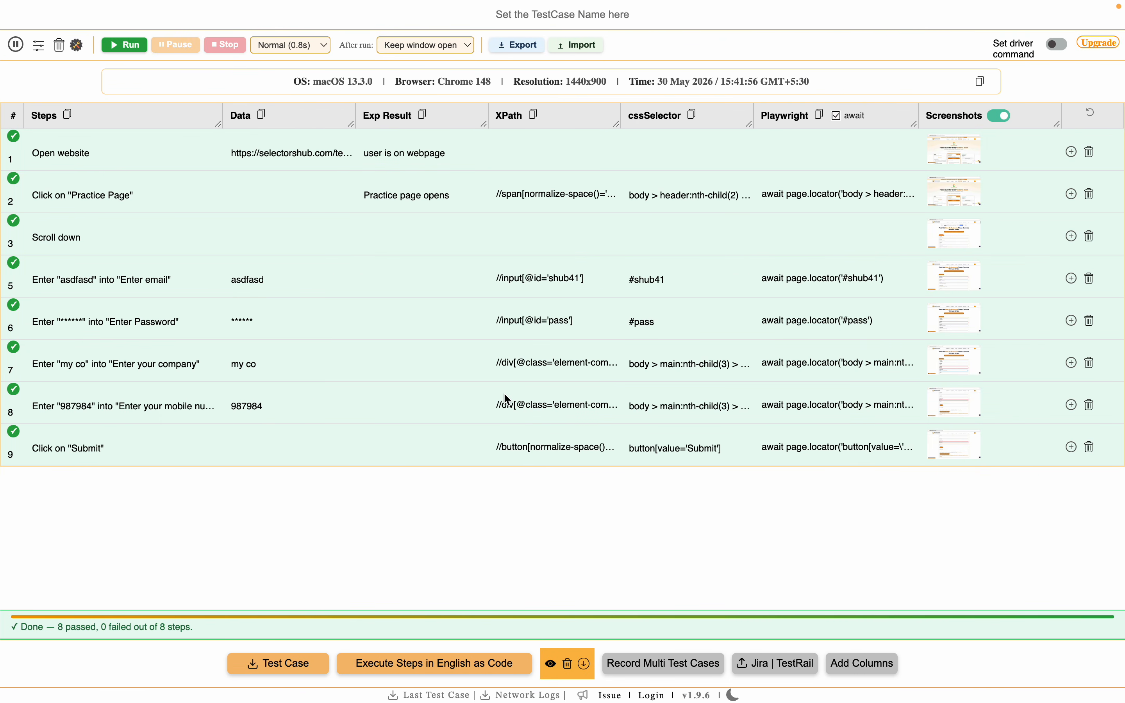
pyautogui.hotkey('ctrl', 'Left')
pyautogui.hotkey('ctrl', 'Left')
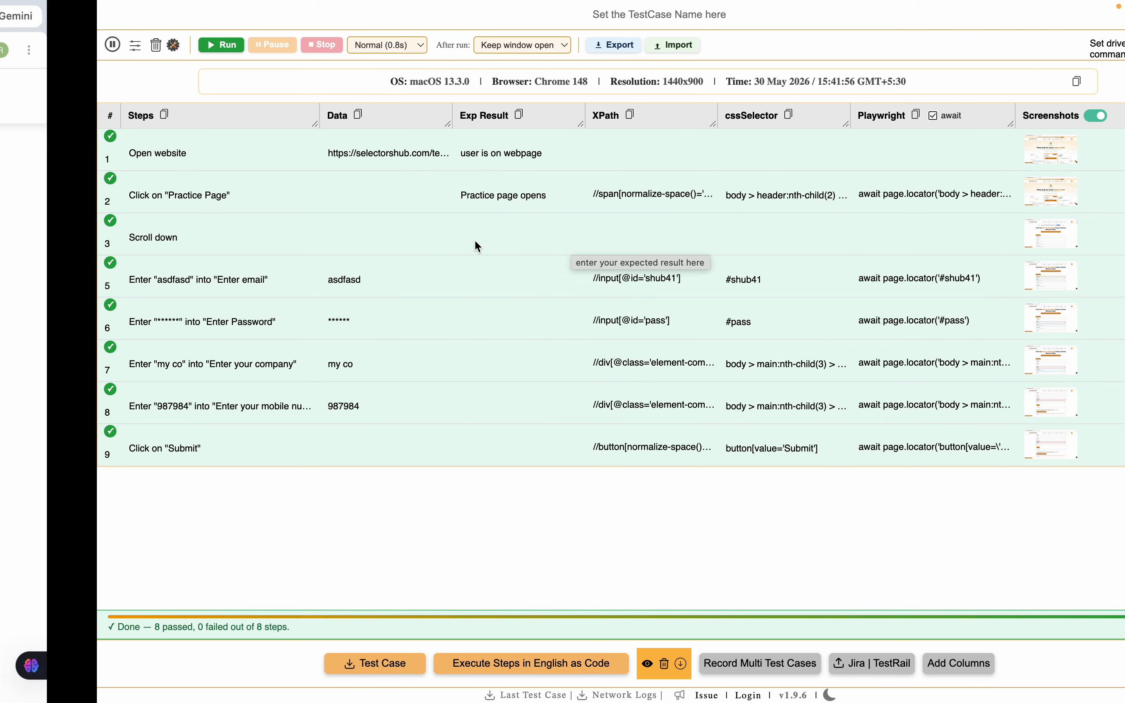
pyautogui.hotkey('ctrl', 'Left')
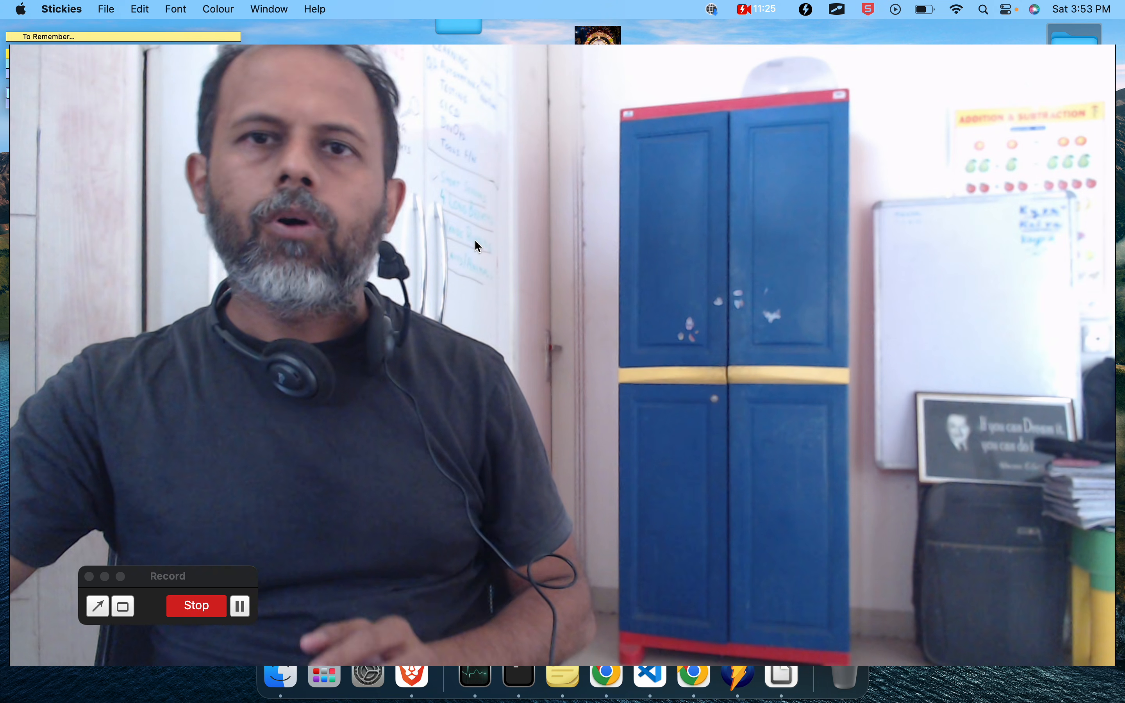